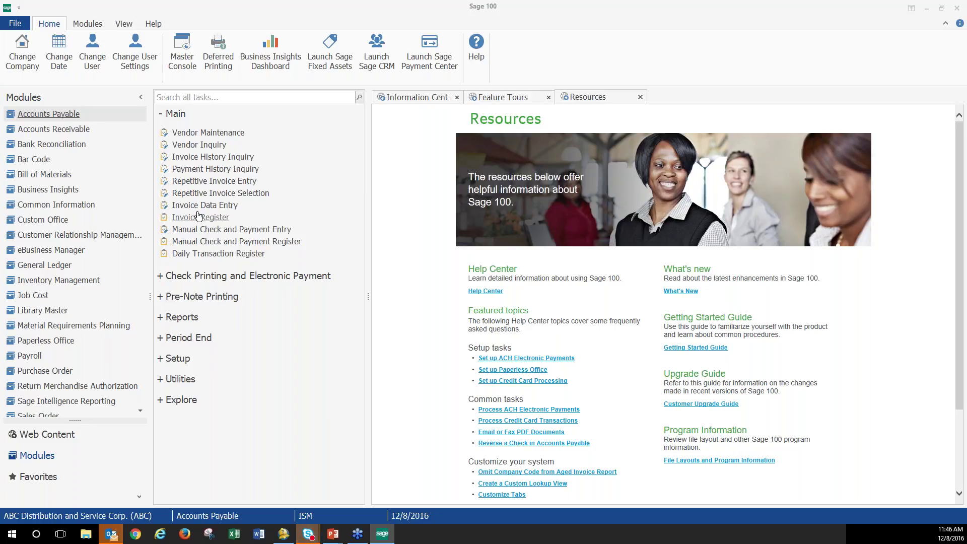
Open Form 1099 eFiling and Reporting from the Accounts Payable Period End Reports tasks.
click(193, 338)
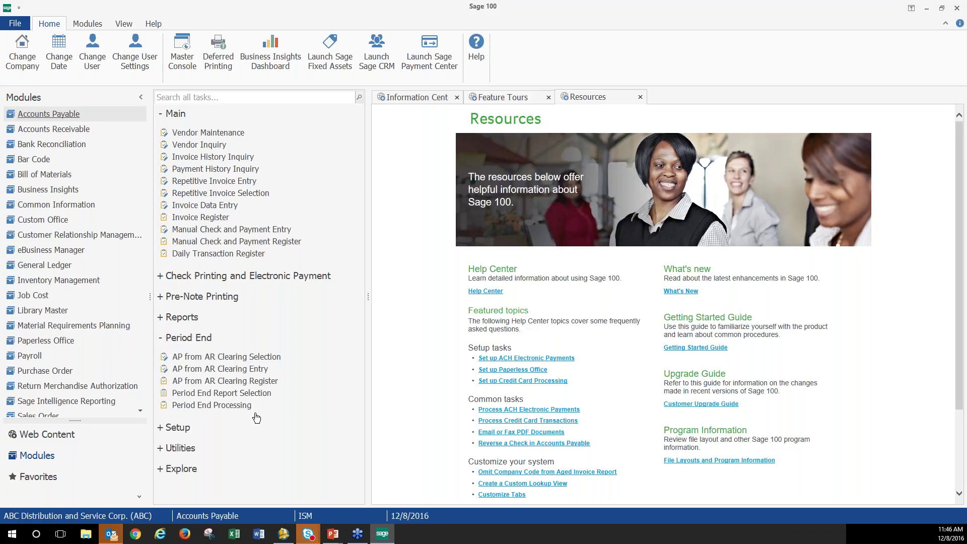
click(182, 317)
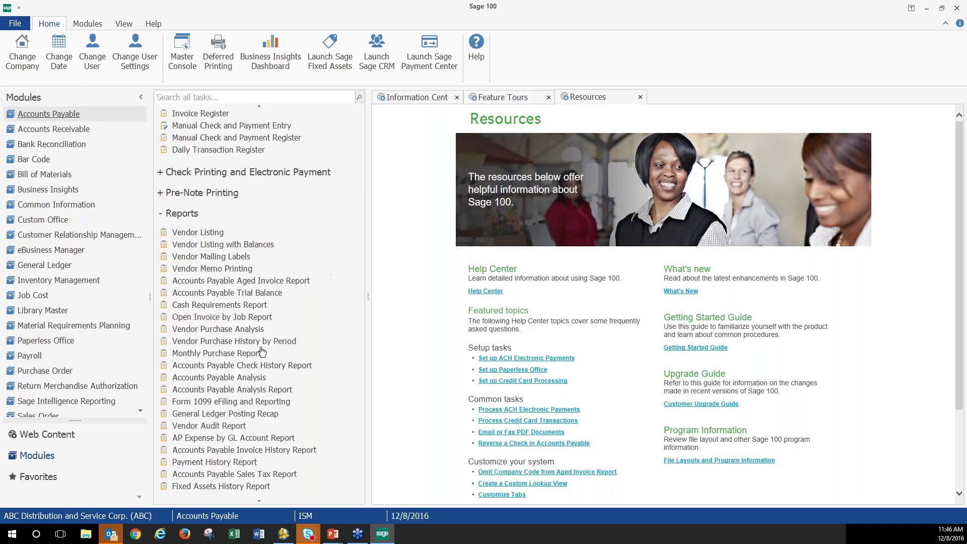
scroll(260, 402, down, 3)
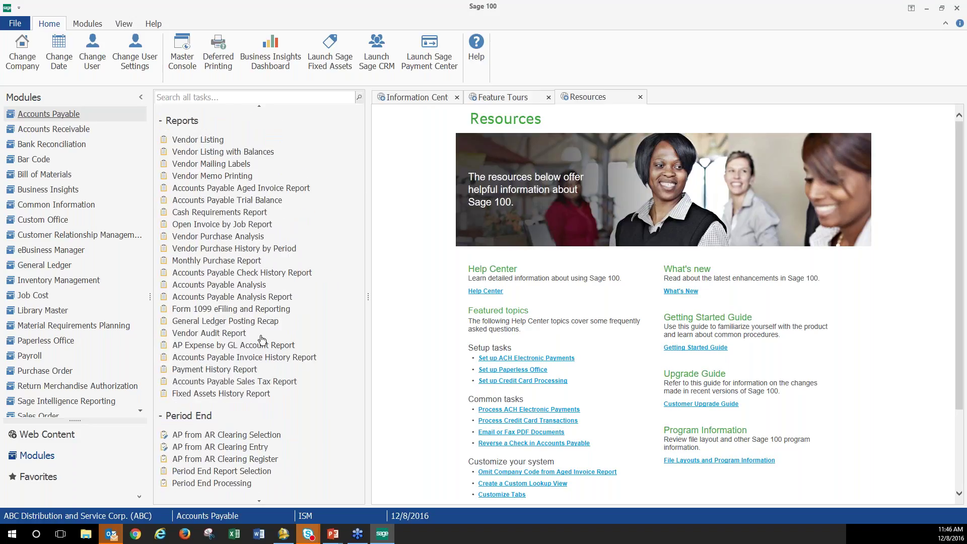
click(197, 314)
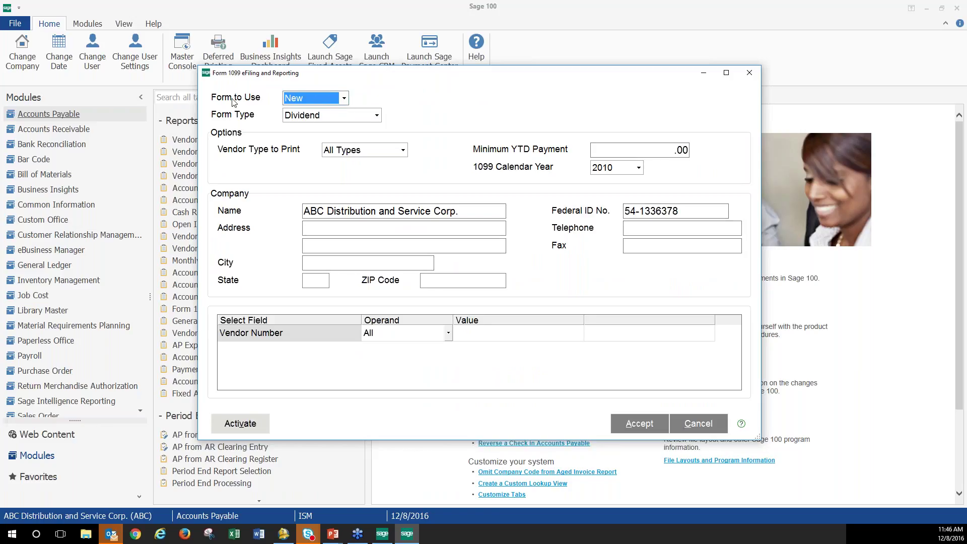
Set Form Type to Miscellaneous, Minimum YTD Payment to .00, calendar year 2010, and accept.
click(363, 116)
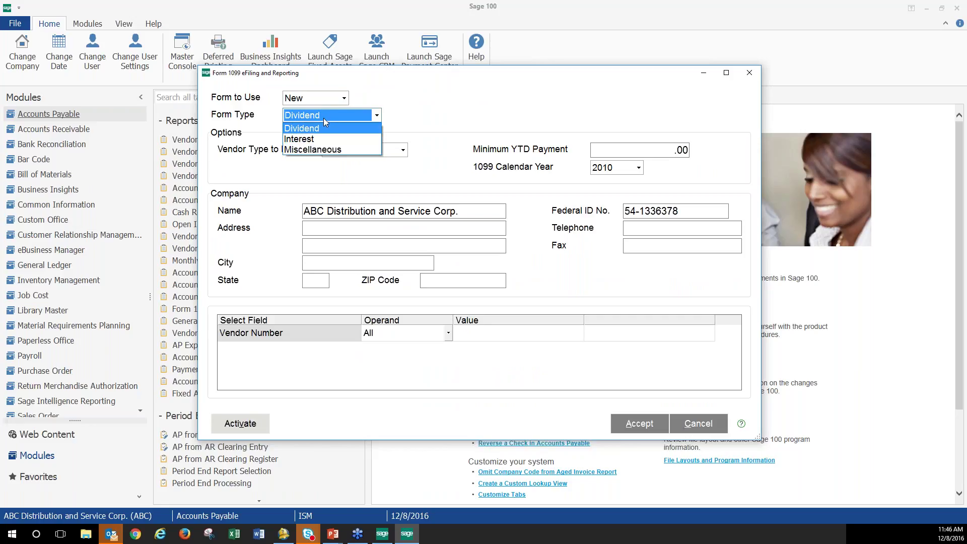
click(318, 149)
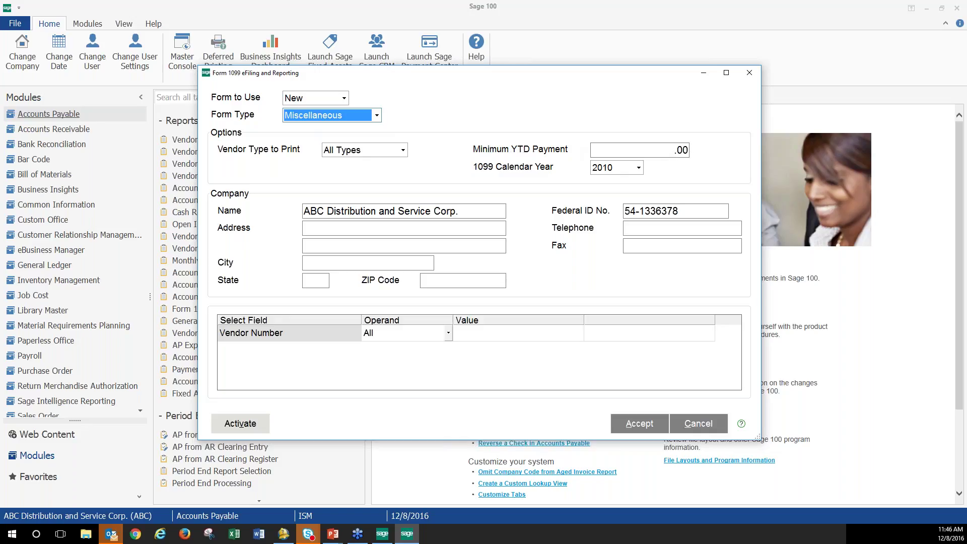
click(655, 150)
text(600)
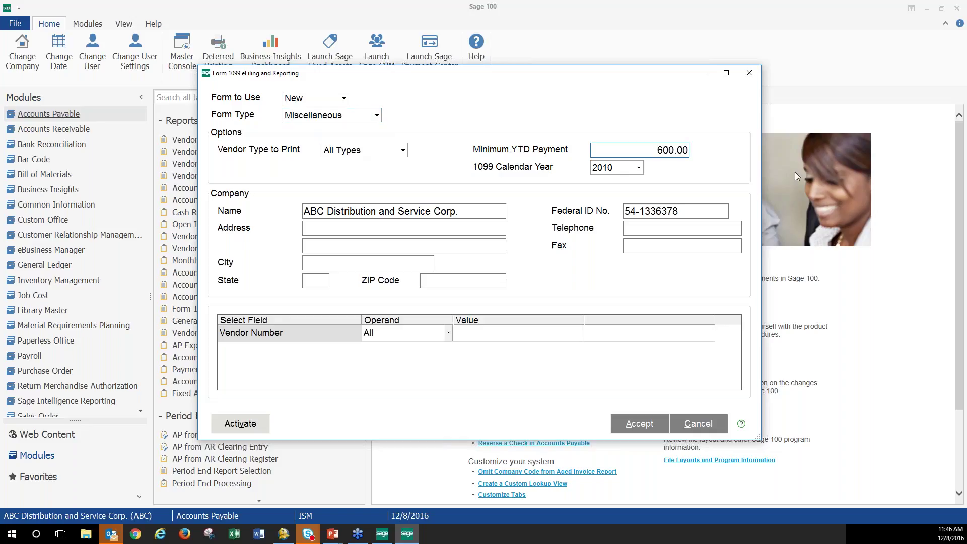
double_click(657, 150)
key(Delete)
key(Tab)
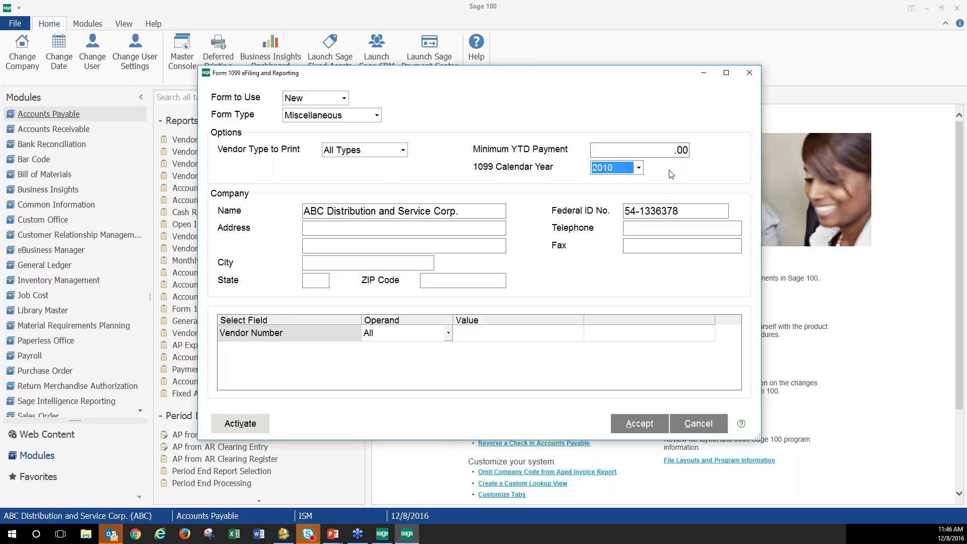
click(637, 167)
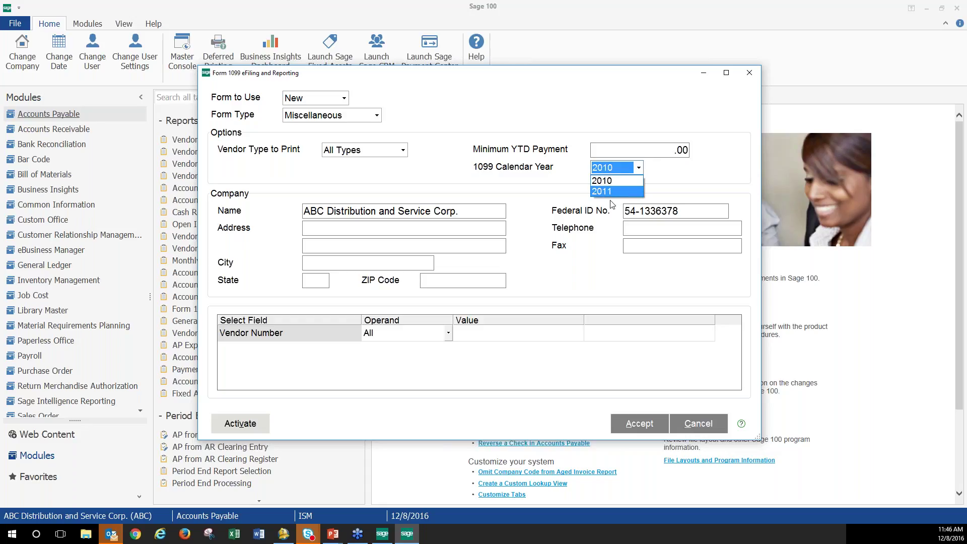
click(624, 180)
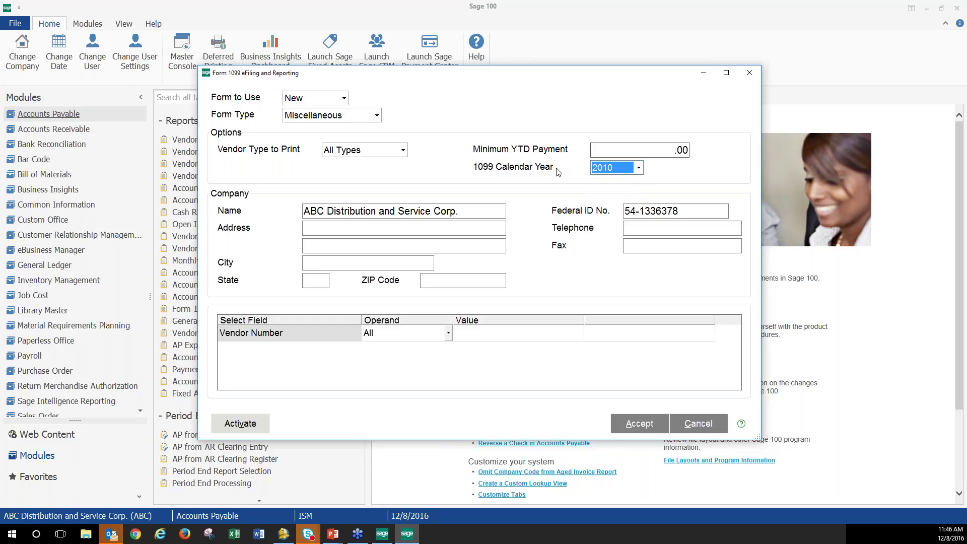
click(638, 169)
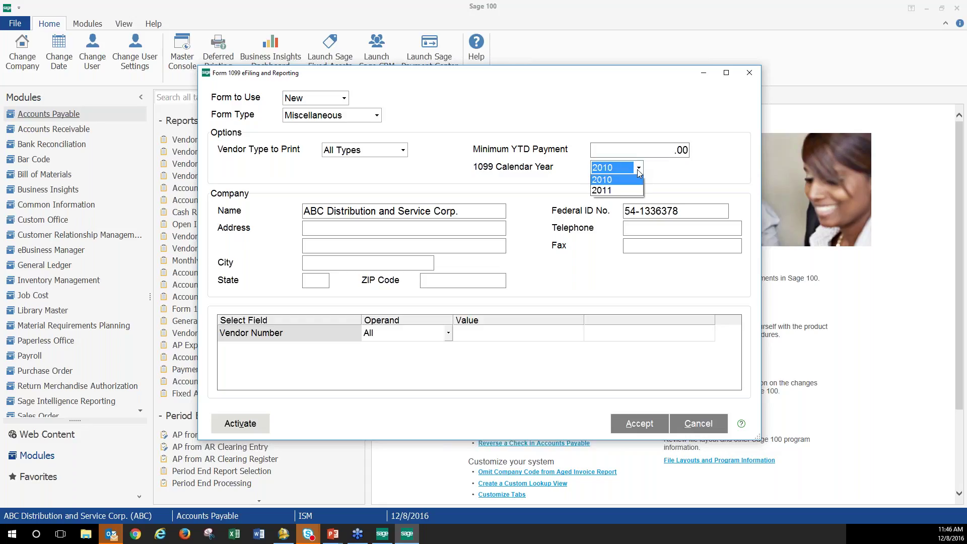
click(621, 315)
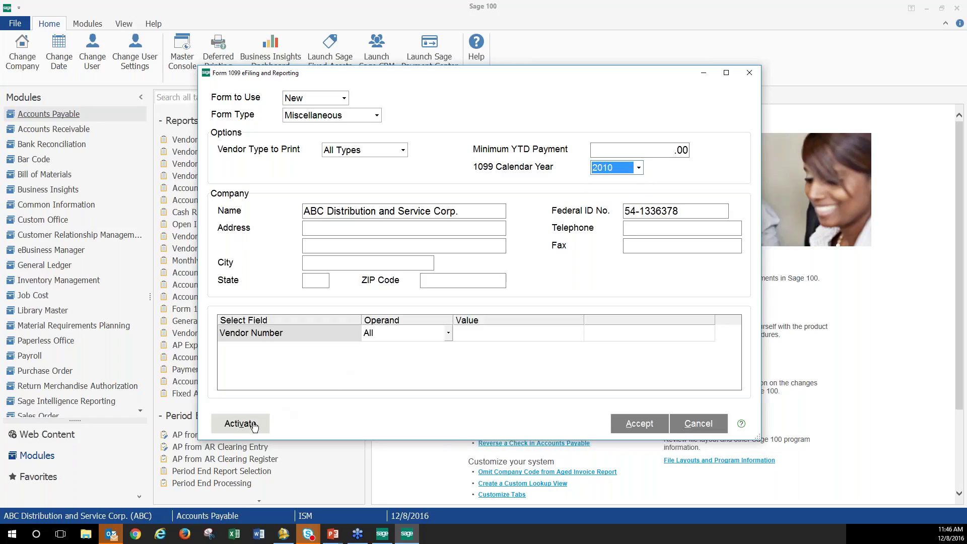
click(636, 427)
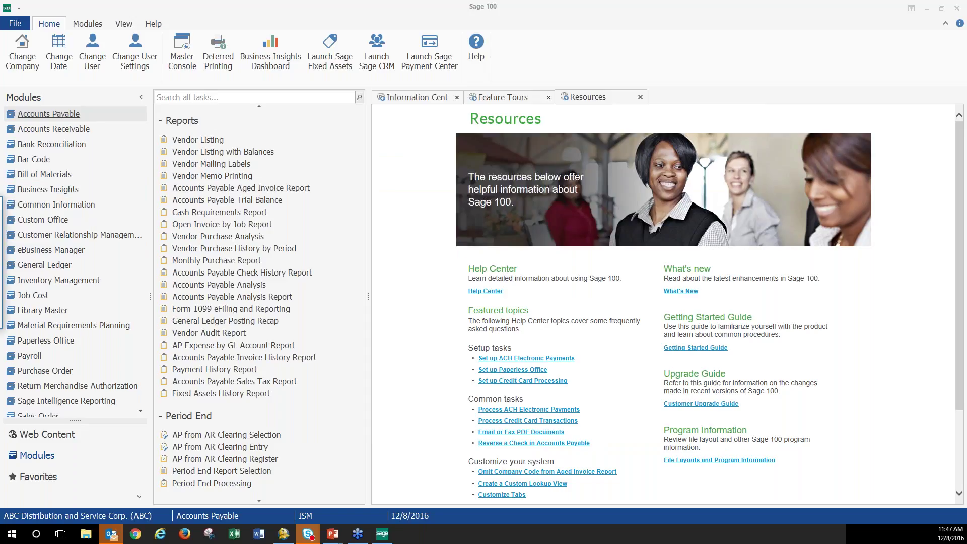
Continue past the expired Forms Update notice and acknowledge the 1099 Company Information message.
drag(517, 130, 467, 171)
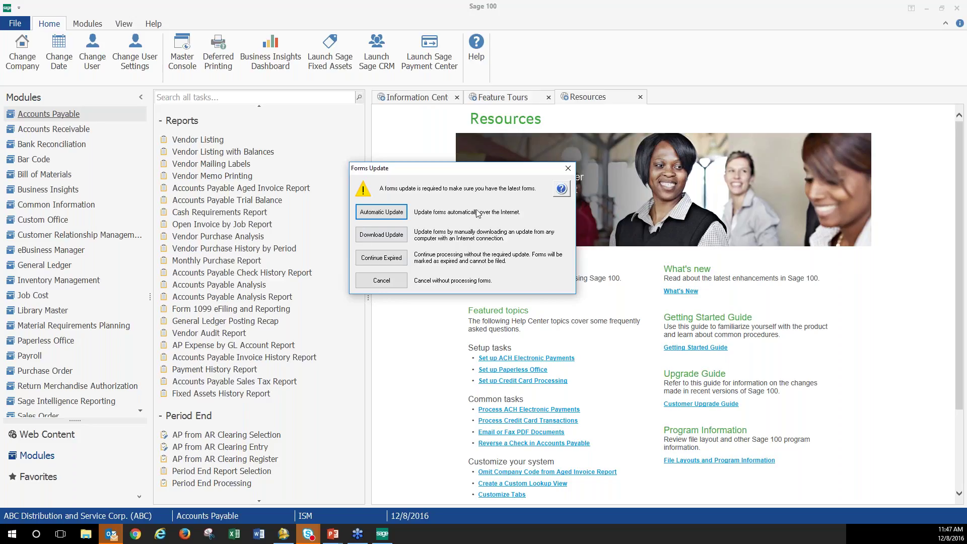
drag(471, 175, 467, 221)
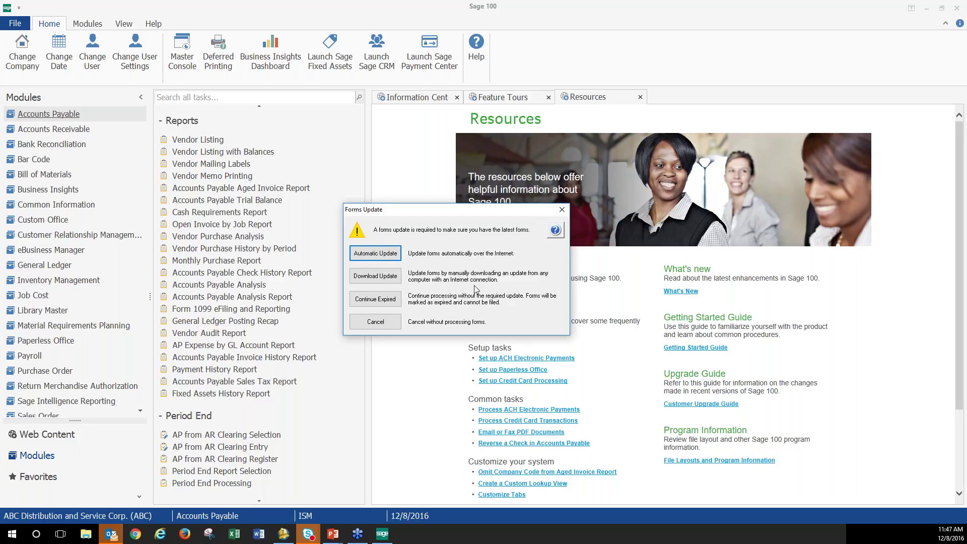
click(376, 299)
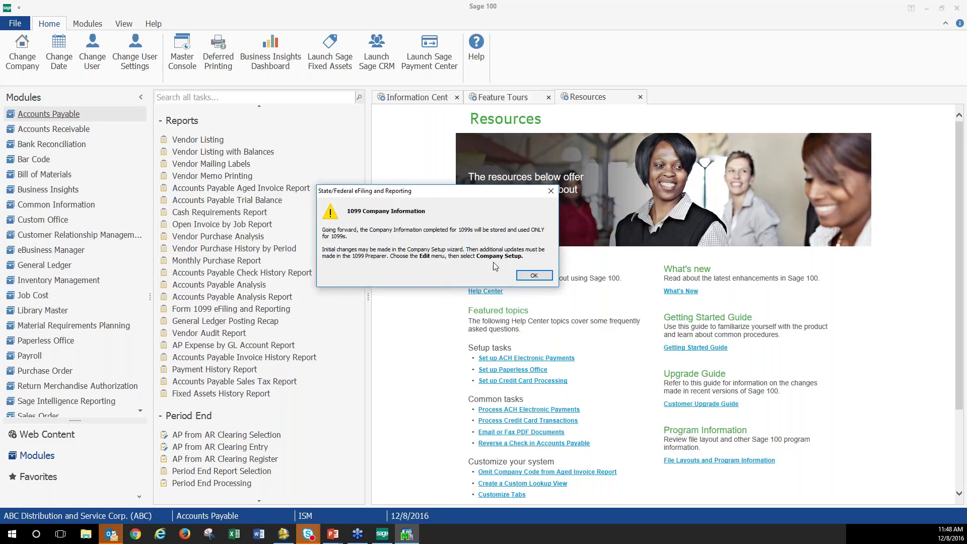
click(524, 276)
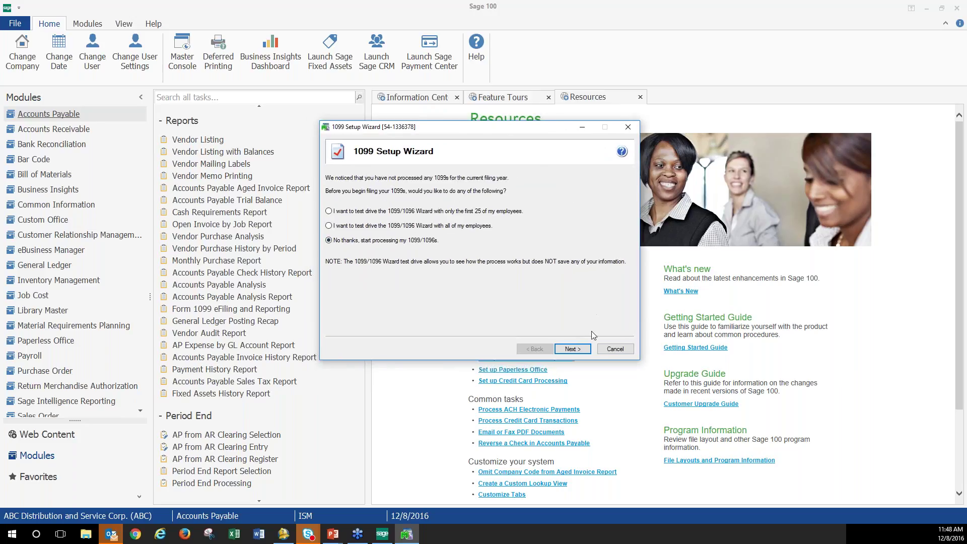
Start 1099 processing without a test drive, then enter the payer's address, city, ZIP and contact name.
click(571, 348)
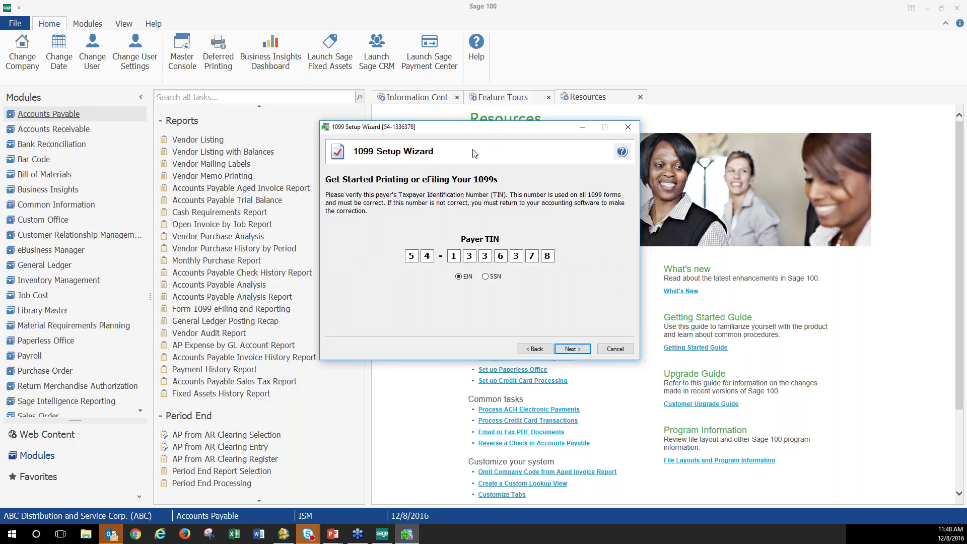
click(571, 349)
click(396, 231)
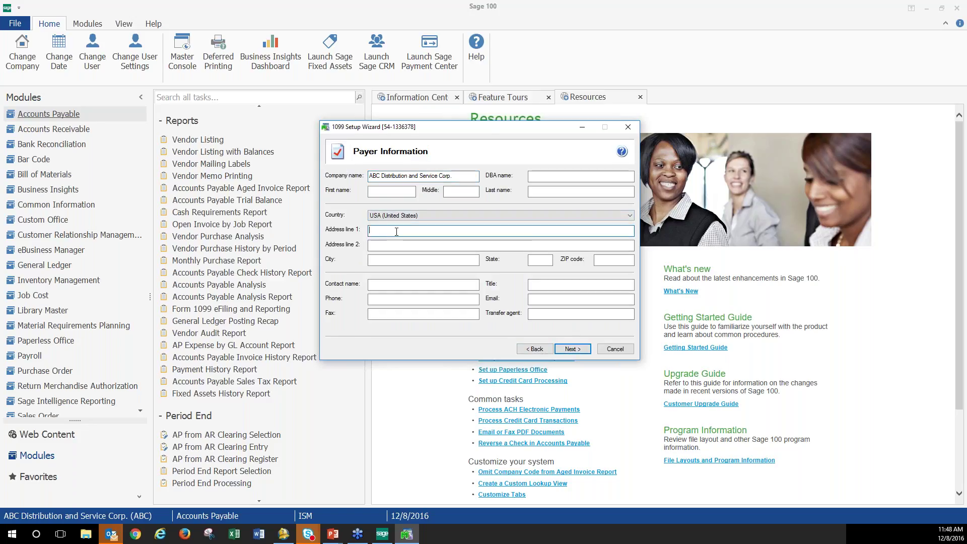
key(Tab)
text(M)
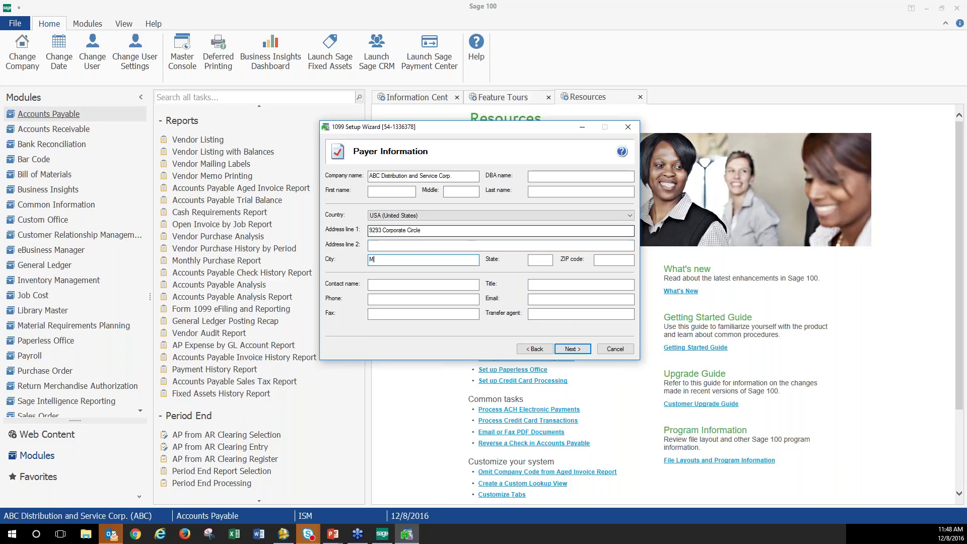
text(VA)
key(Tab)
text(20110)
key(Tab)
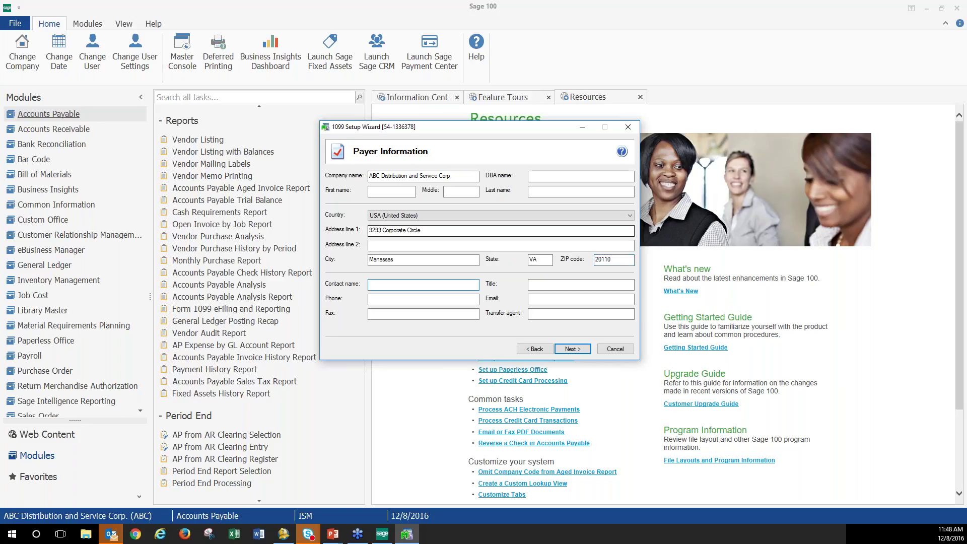
Enter the payer's phone and fax numbers and move on to Tax Preparer Type.
click(372, 299)
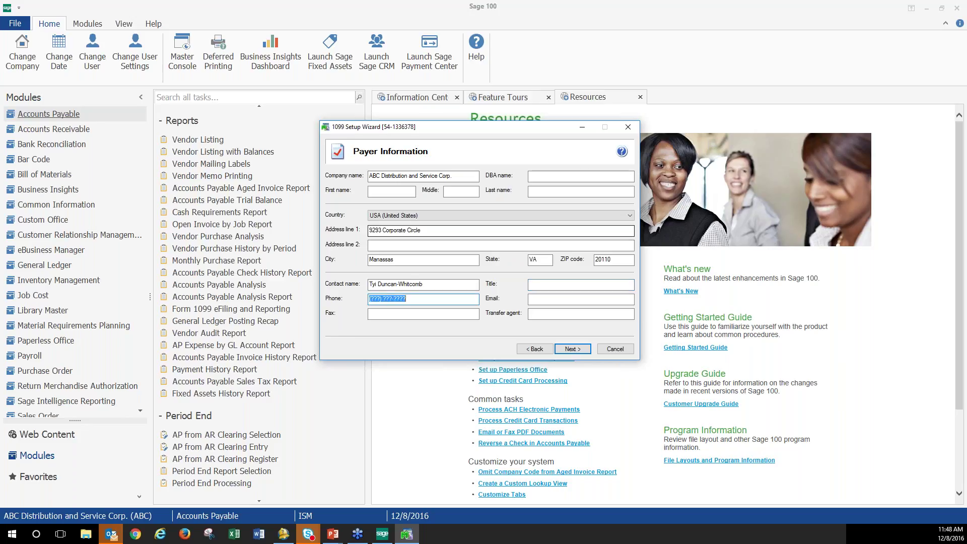
key(Tab)
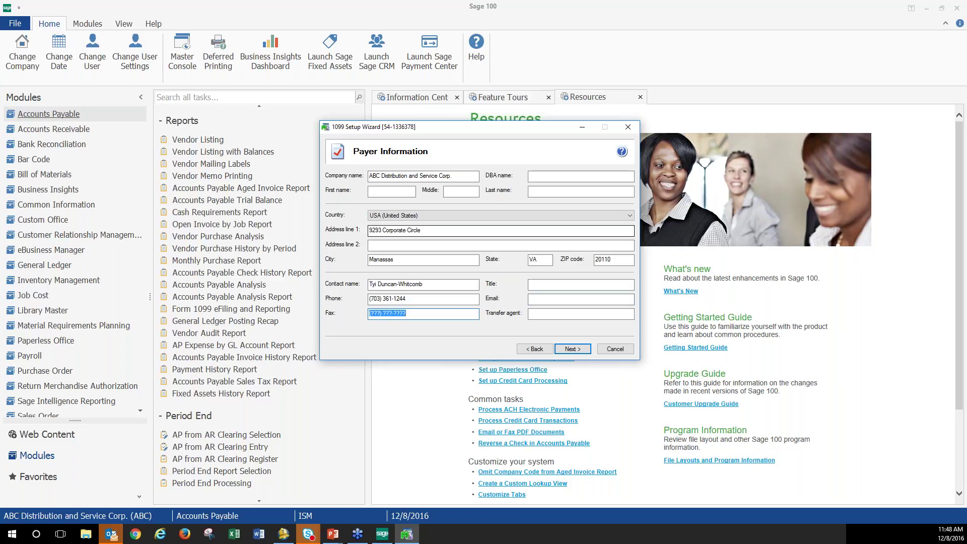
text(7)
click(573, 349)
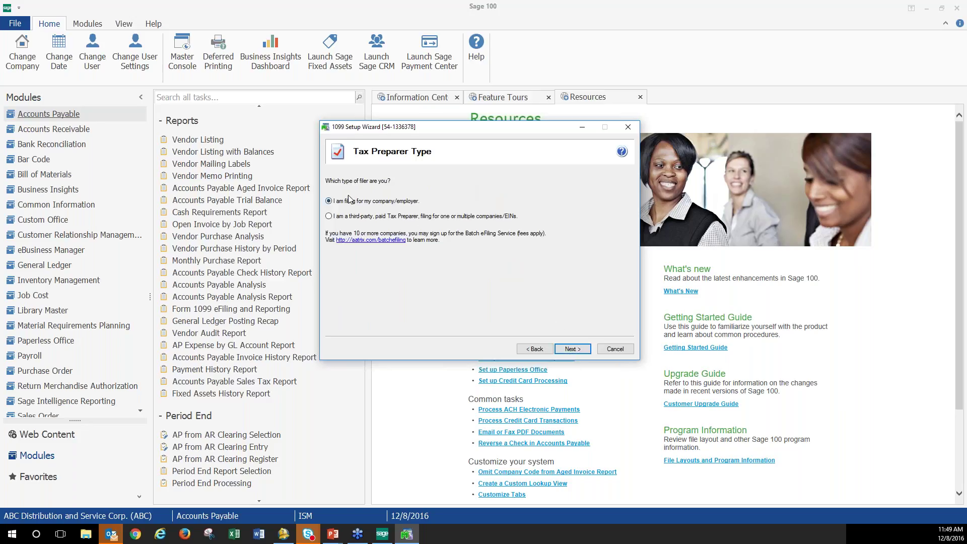
Keep the default answers on the Tax Preparer, State & Local, Data Verification, Recipient ID and Multiple Data Files pages.
click(568, 348)
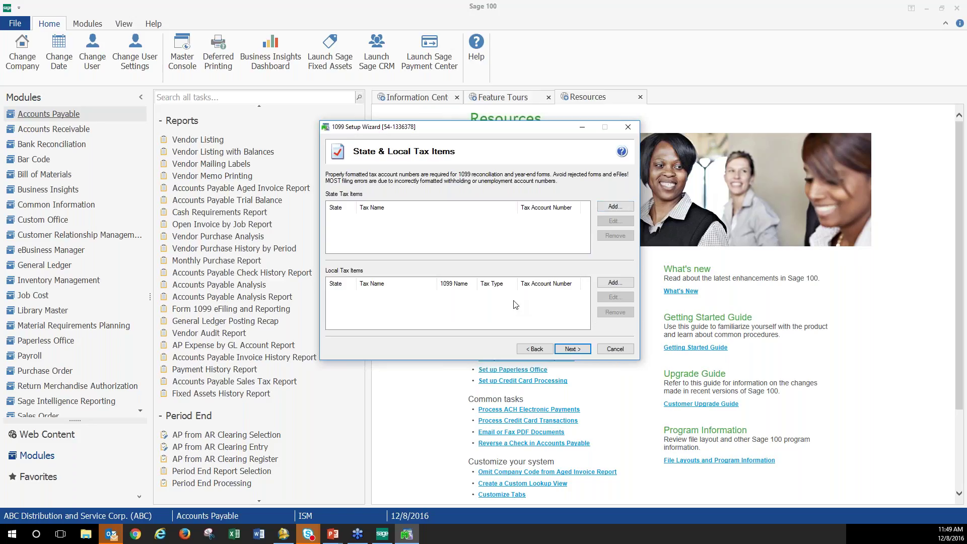
click(572, 348)
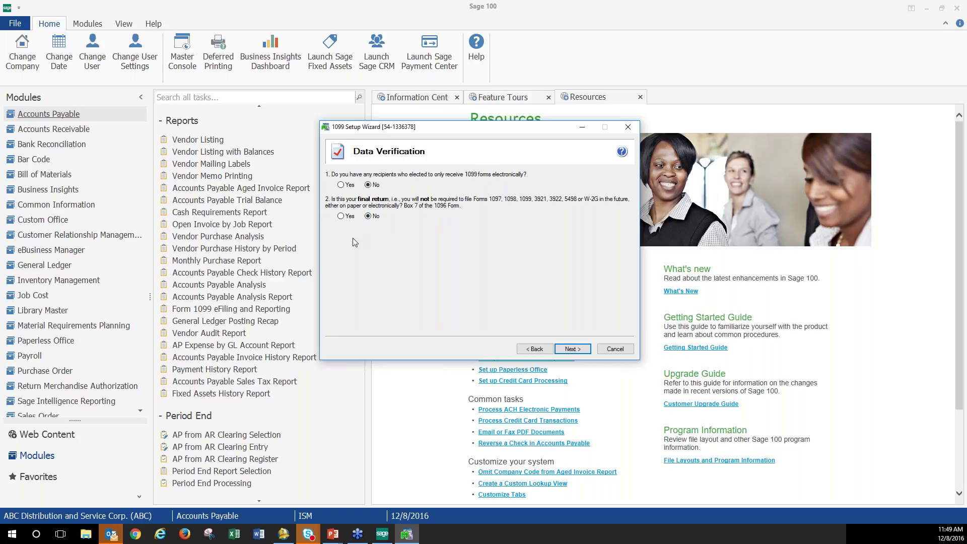
click(572, 349)
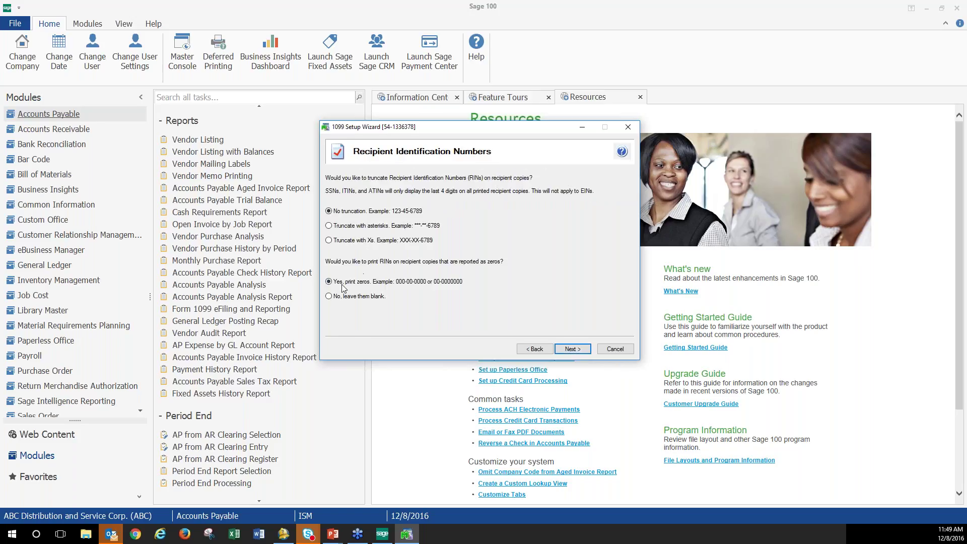
click(573, 348)
click(573, 348)
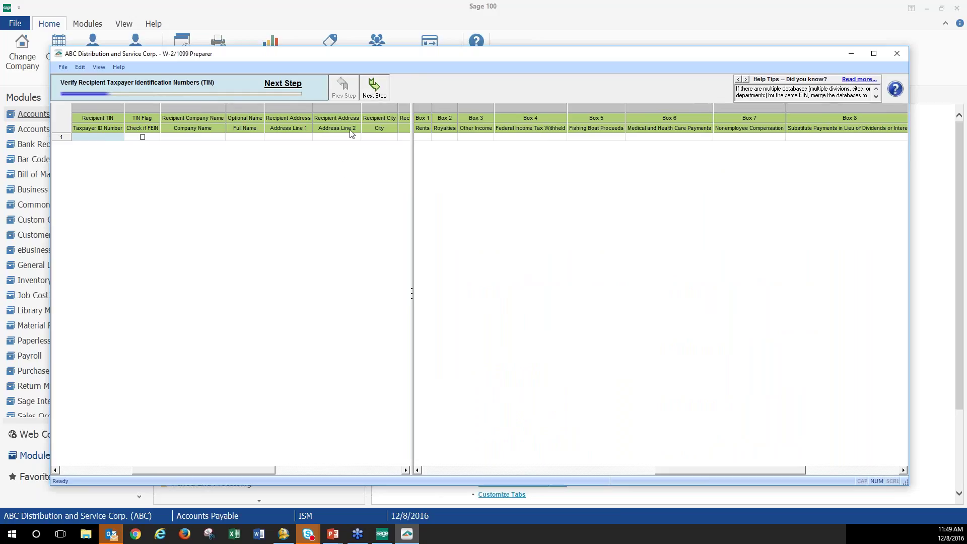
Run the Recipient TIN check and enter the missing taxpayer ID in row 1.
click(373, 95)
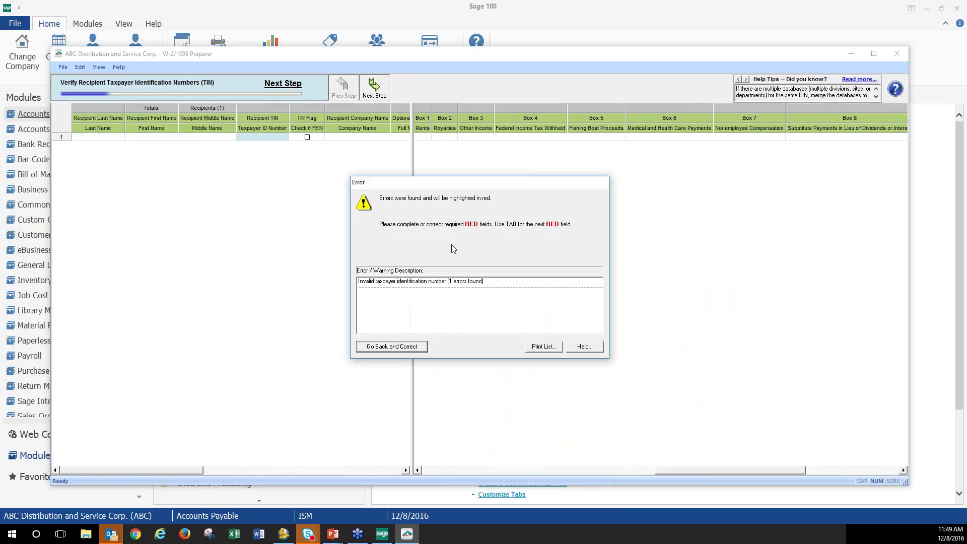
click(444, 282)
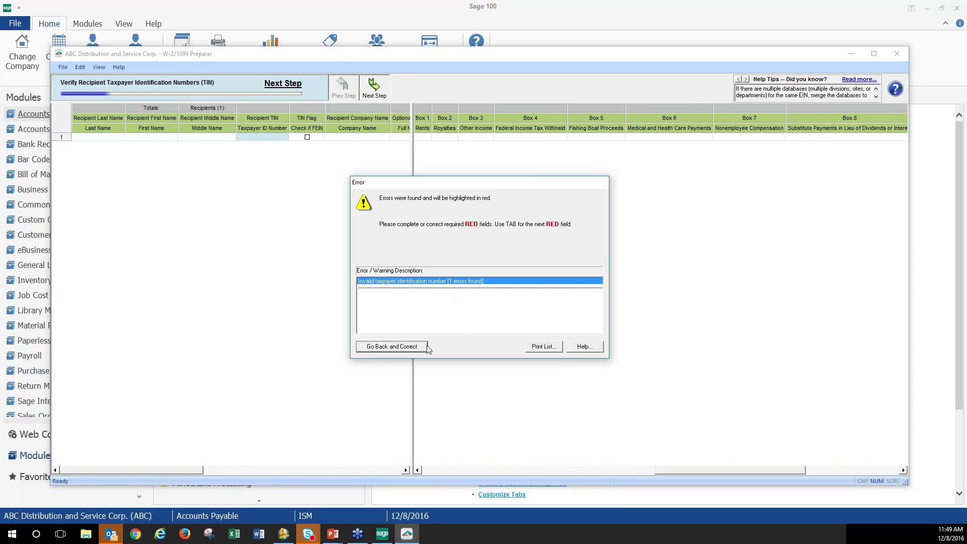
click(411, 346)
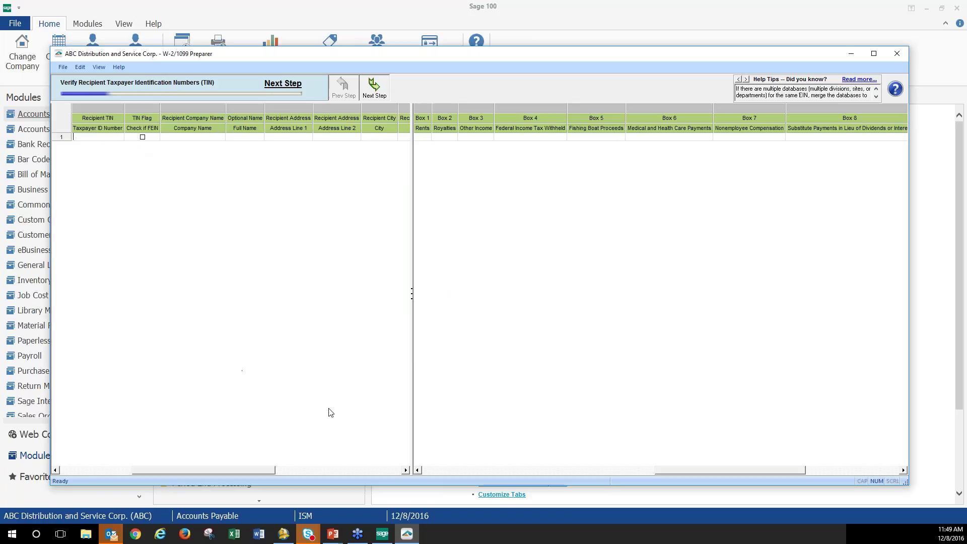
click(93, 470)
click(272, 138)
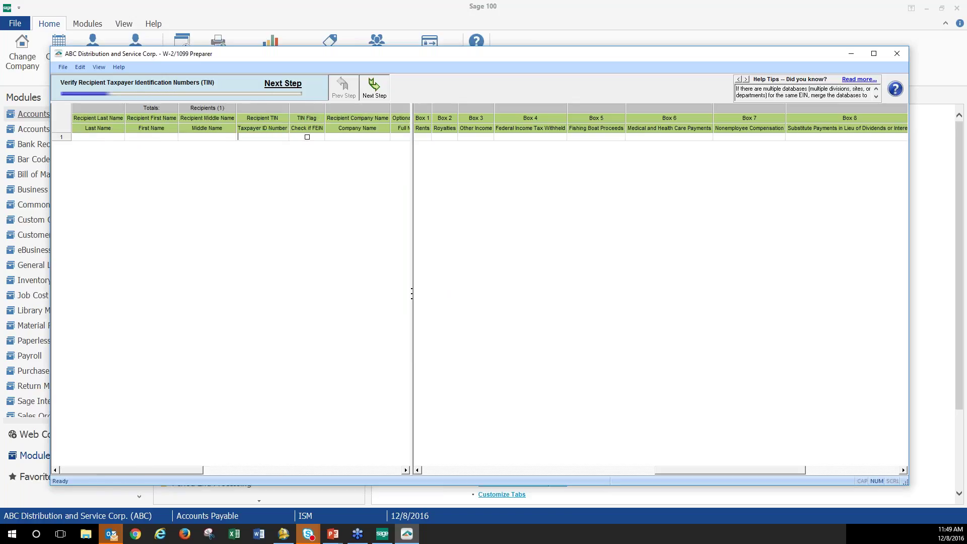
key(Return)
Advance through the FEIN check and run the names and addresses error check.
click(376, 86)
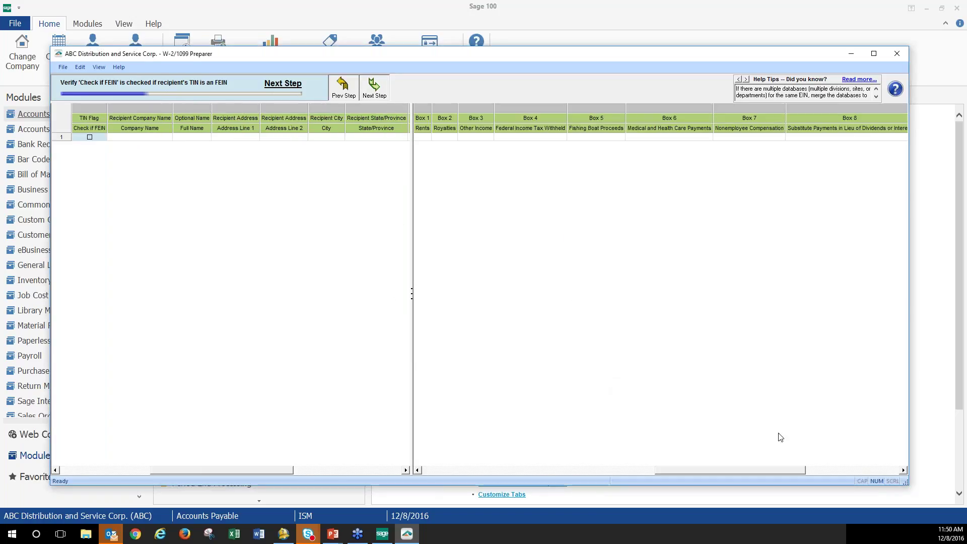
click(370, 94)
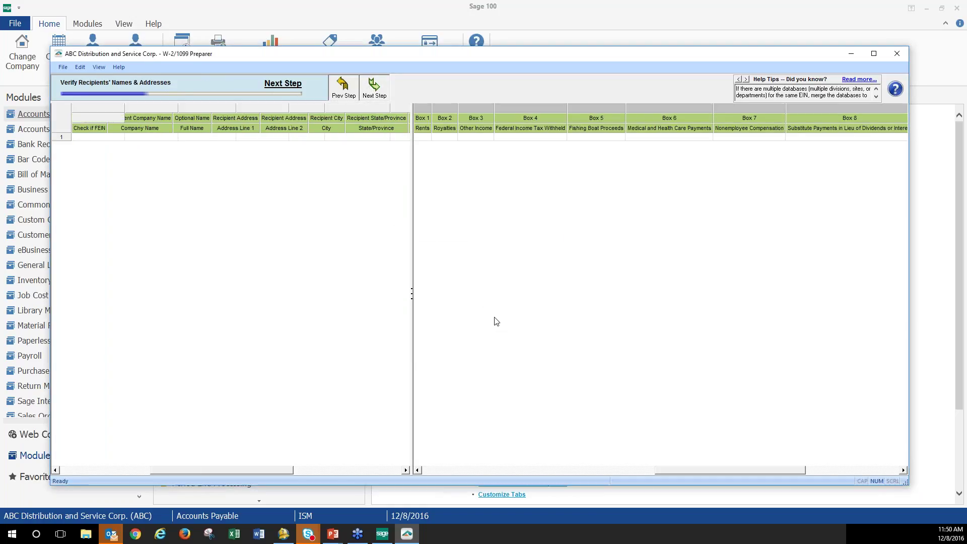
click(373, 93)
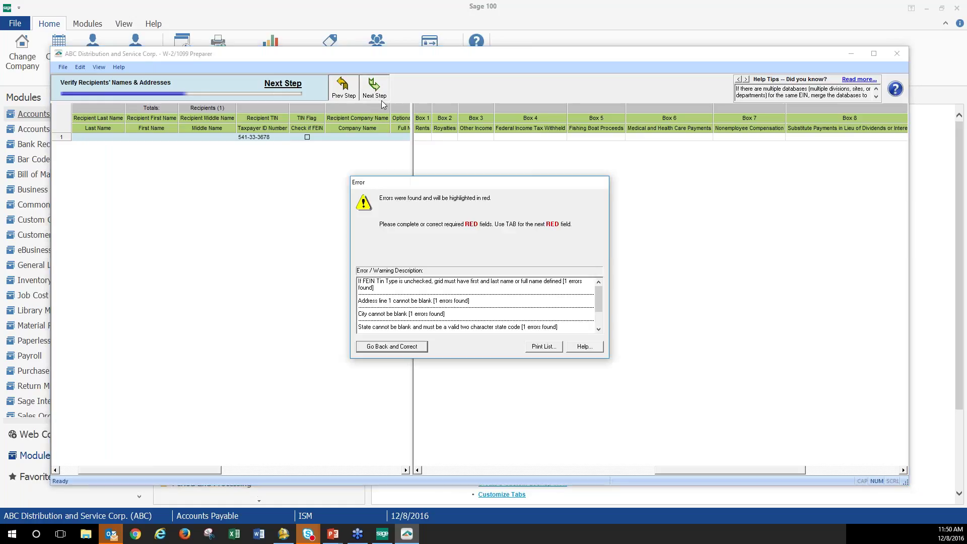
click(409, 347)
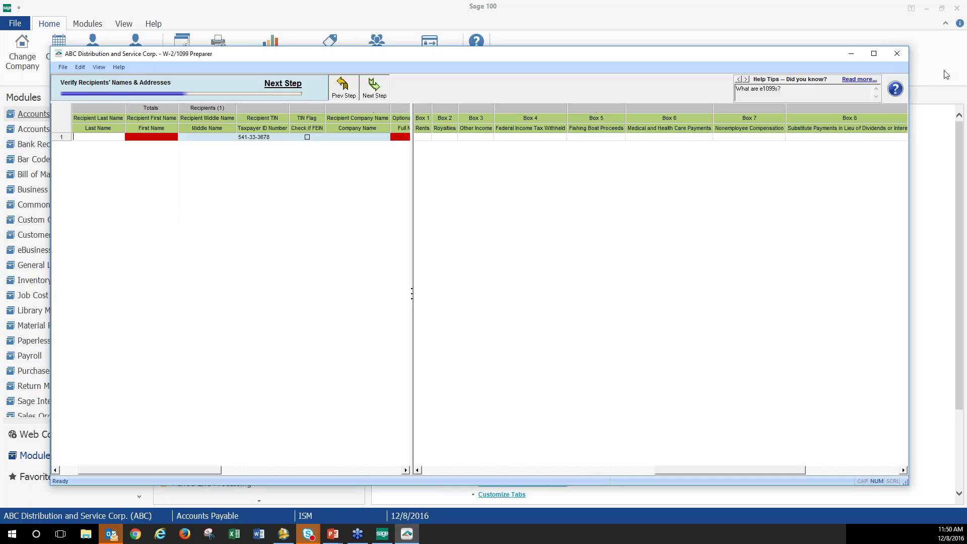
Close the W-2/1099 Preparer saving changes, decline the year increment, and advance to the Step 5 slide.
click(897, 54)
click(464, 305)
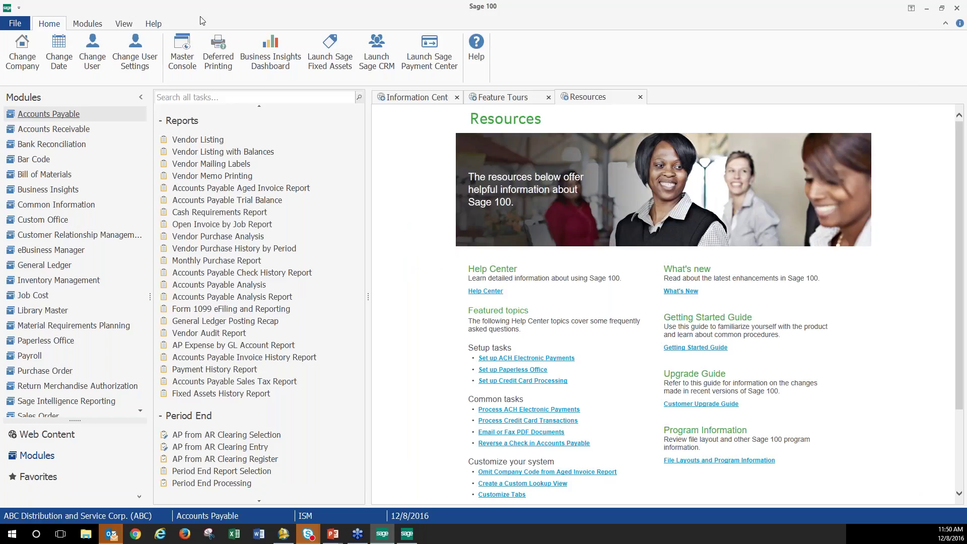
click(931, 11)
click(518, 207)
click(639, 258)
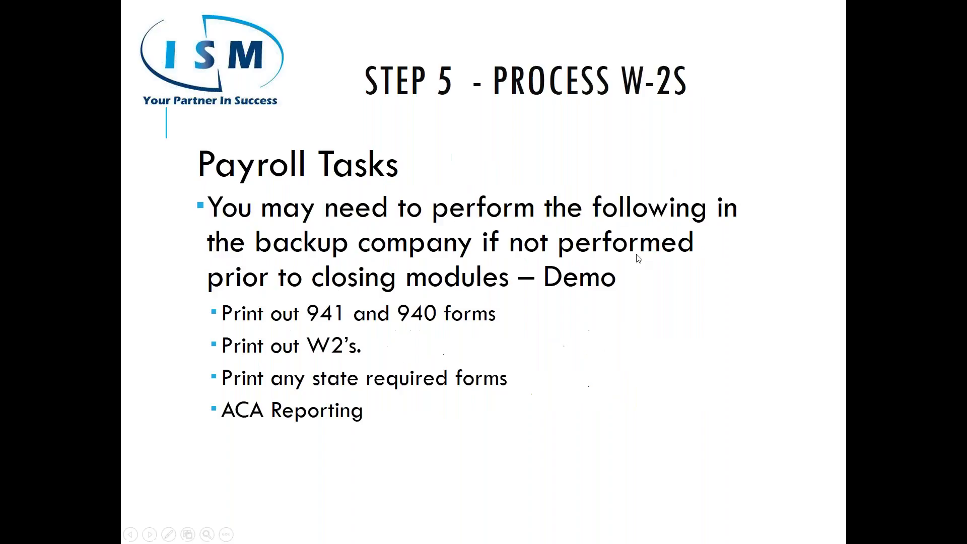
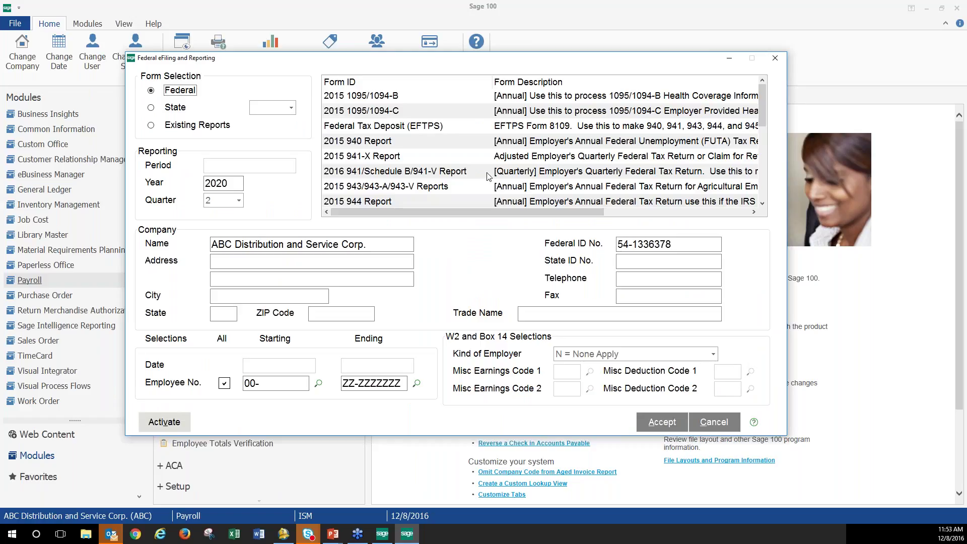
Browse the 2015 federal Form ID list, from the 940 Report through W-2/W-3 Guam.
click(358, 146)
click(360, 186)
click(364, 201)
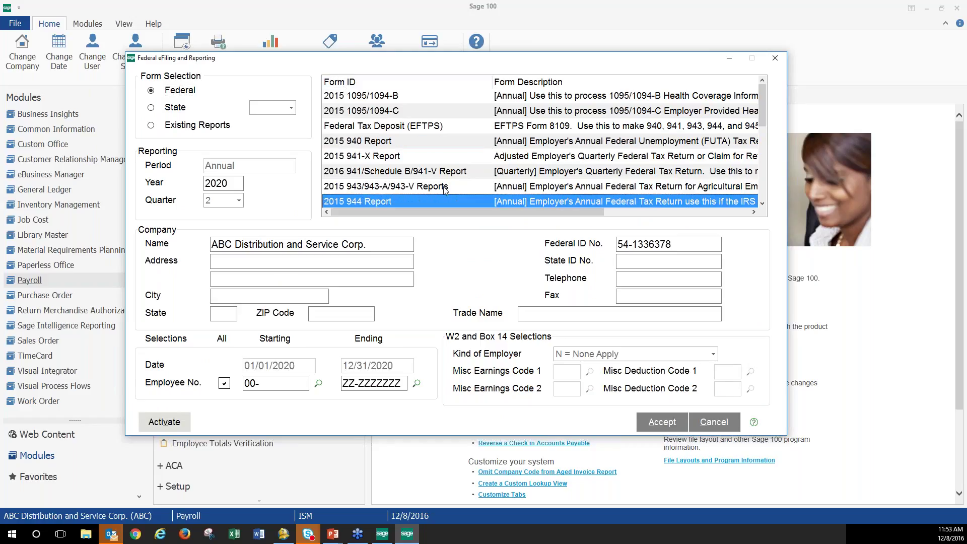
scroll(446, 191, down, 1)
drag(763, 105, 757, 129)
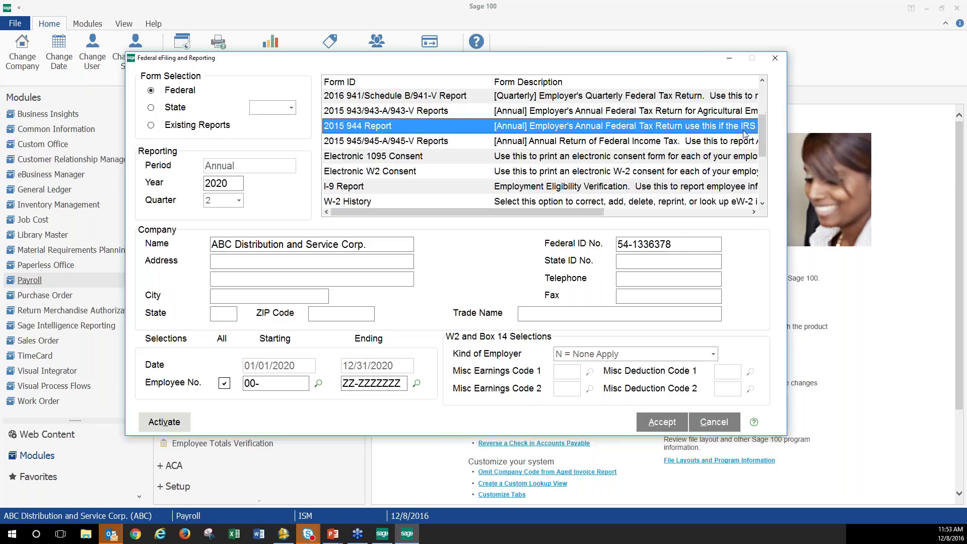
click(379, 142)
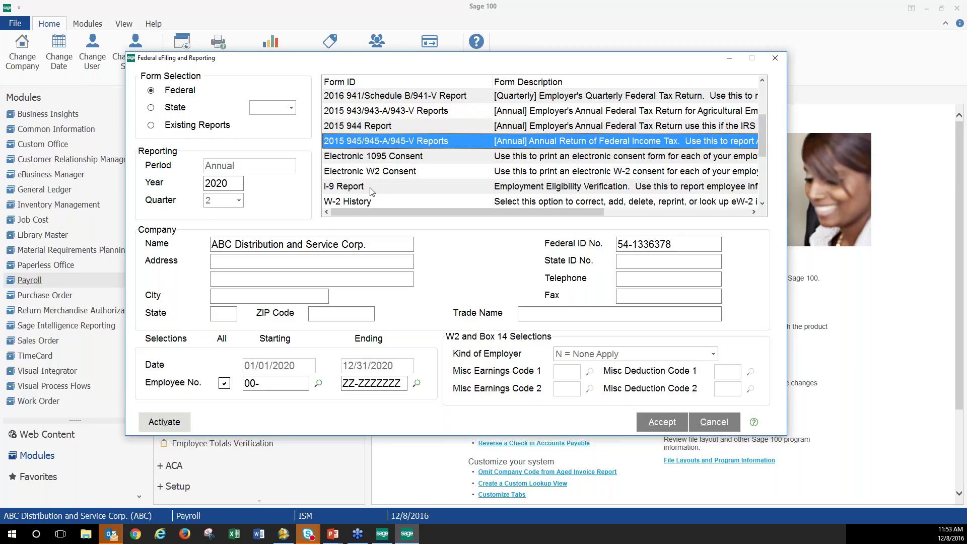
drag(763, 147, 752, 183)
click(377, 146)
click(386, 172)
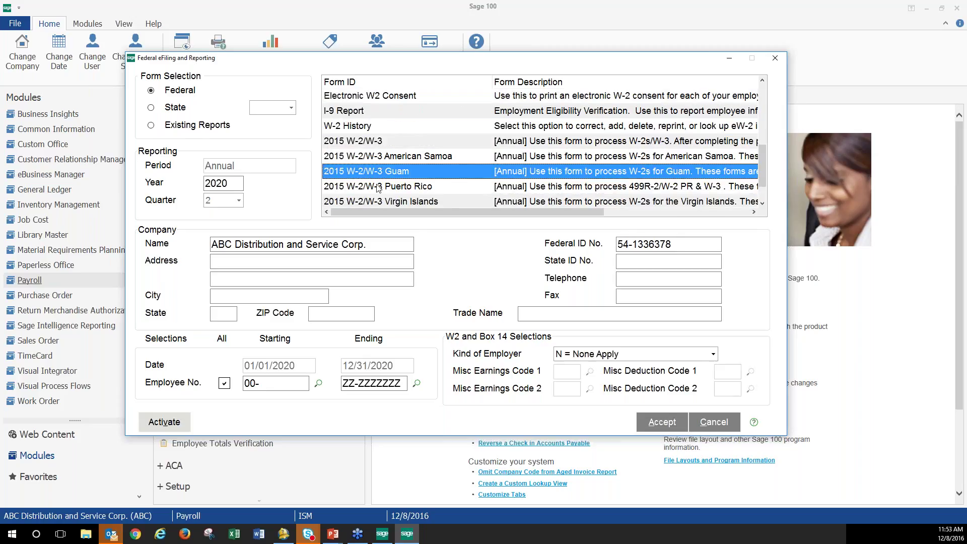
drag(760, 164, 761, 88)
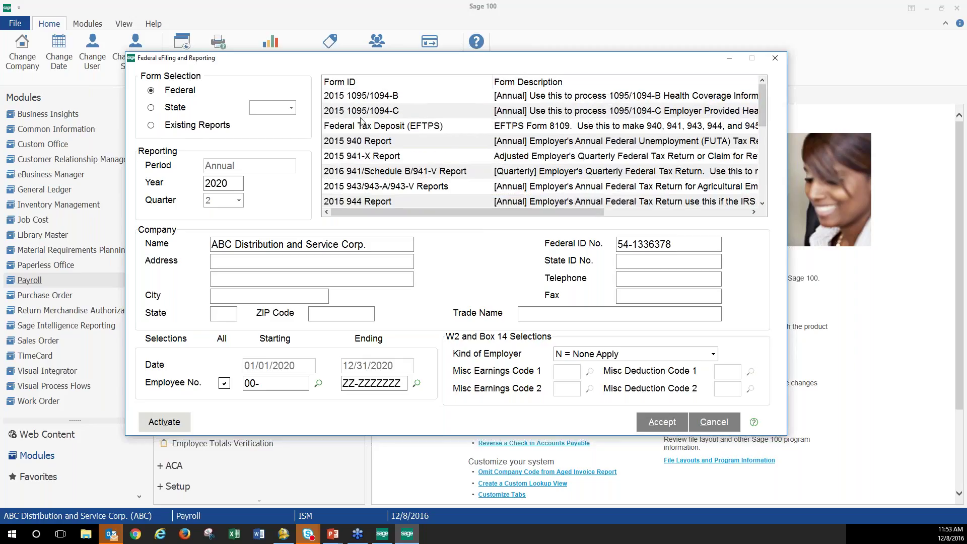
scroll(762, 121, down, 1)
drag(762, 121, 760, 200)
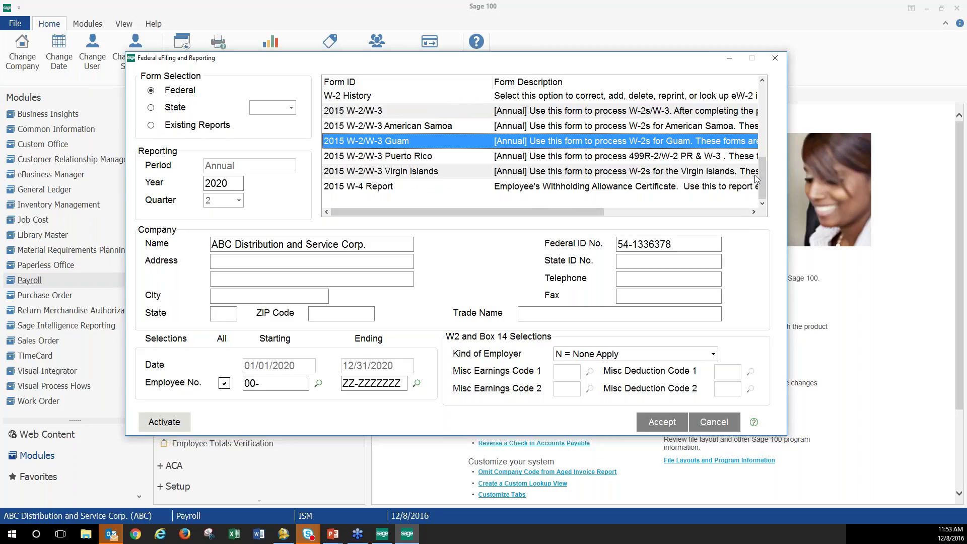
drag(764, 171, 757, 99)
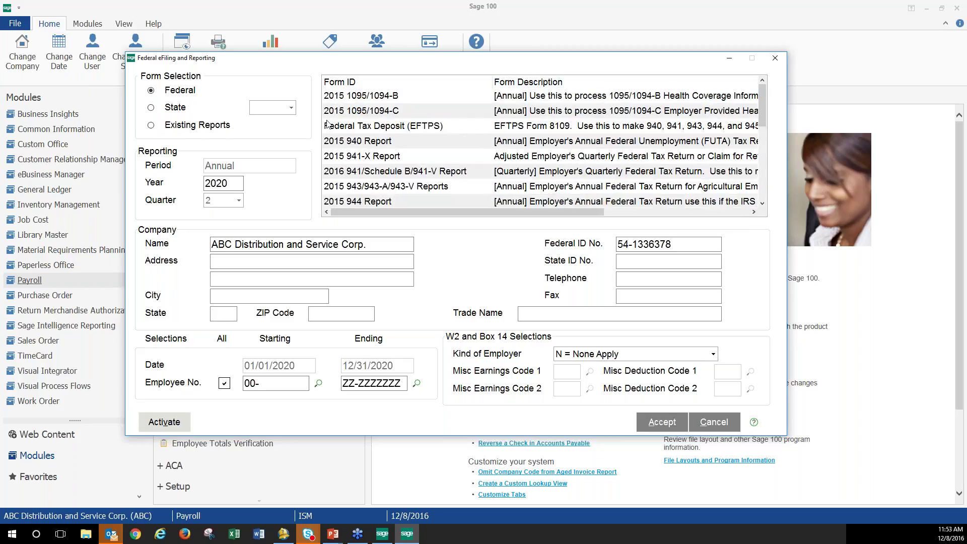
Select the 2015 W-2/W-3 form for the 2020 annual period and accept it.
click(349, 98)
click(393, 114)
click(378, 97)
click(375, 111)
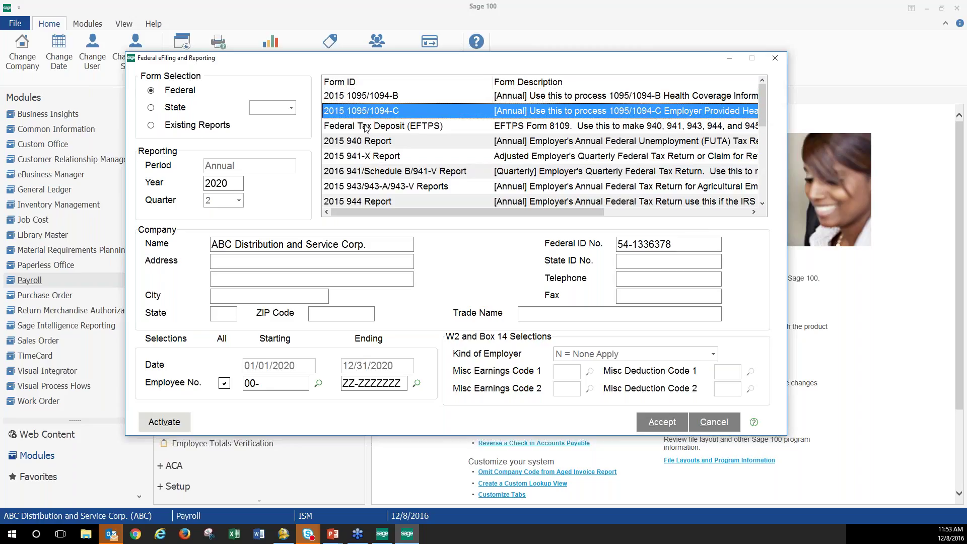
click(373, 143)
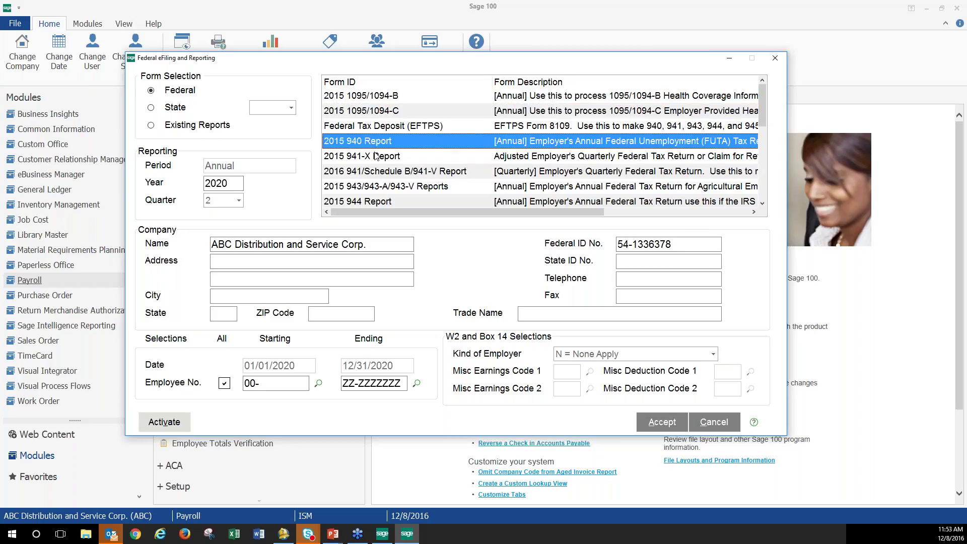
click(376, 156)
drag(761, 119, 744, 201)
click(341, 112)
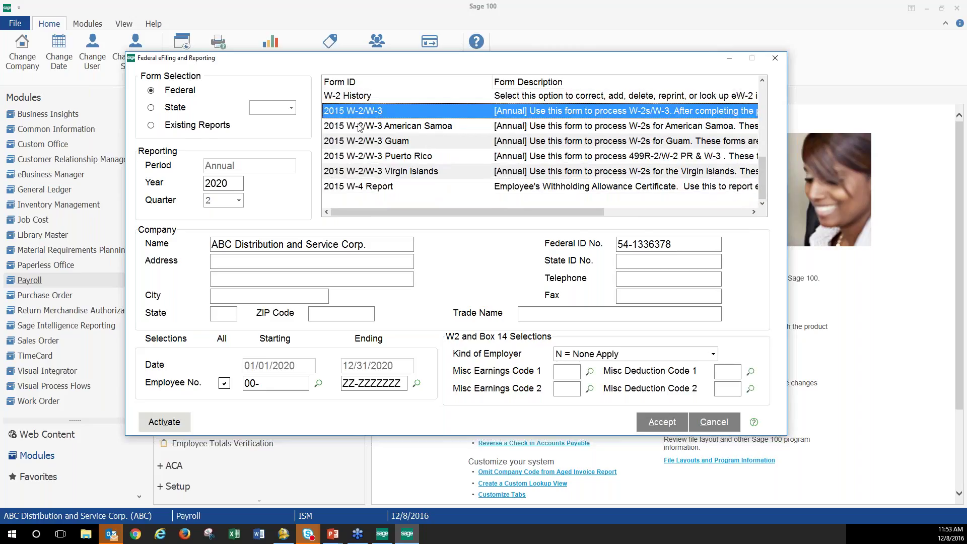
click(663, 423)
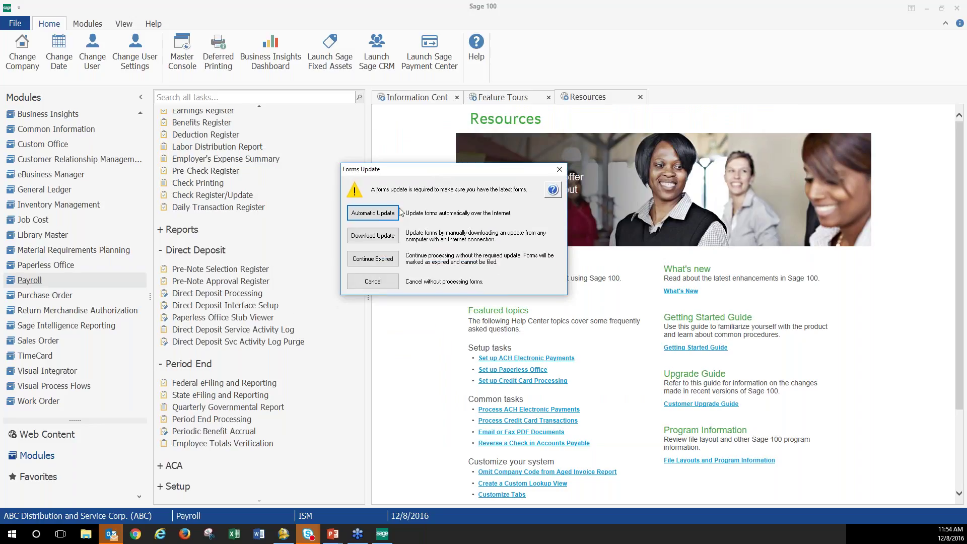
Run the Aatrix automatic online update to install the new program files and federal and state forms.
click(376, 211)
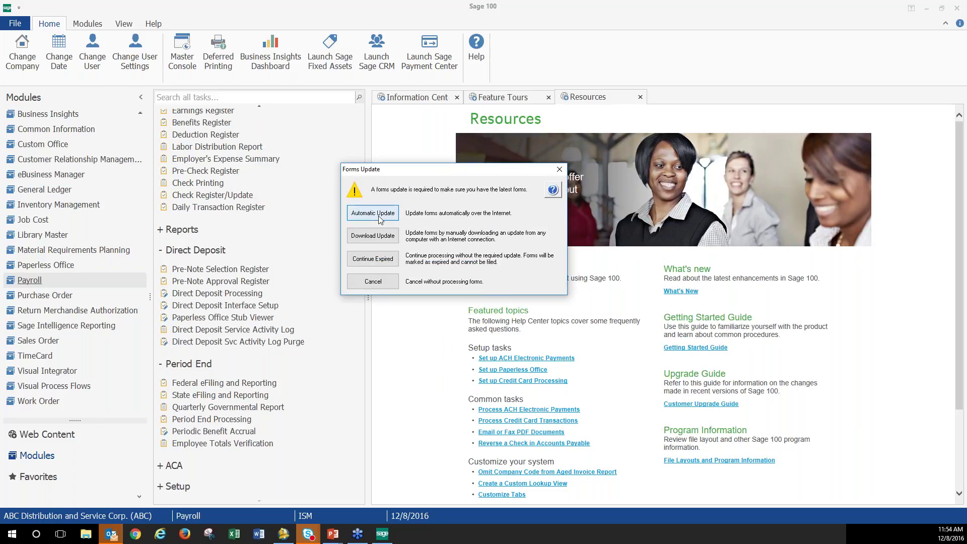
click(378, 216)
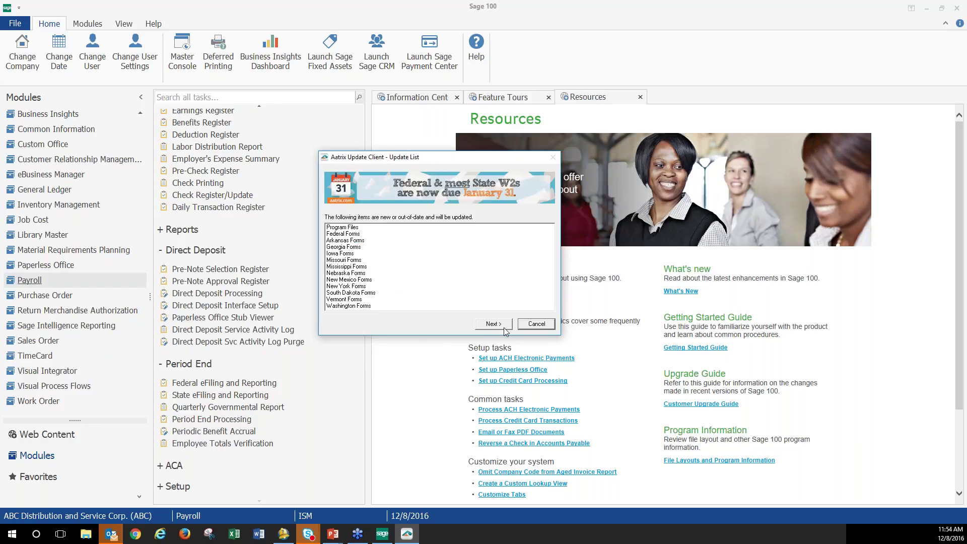
click(499, 325)
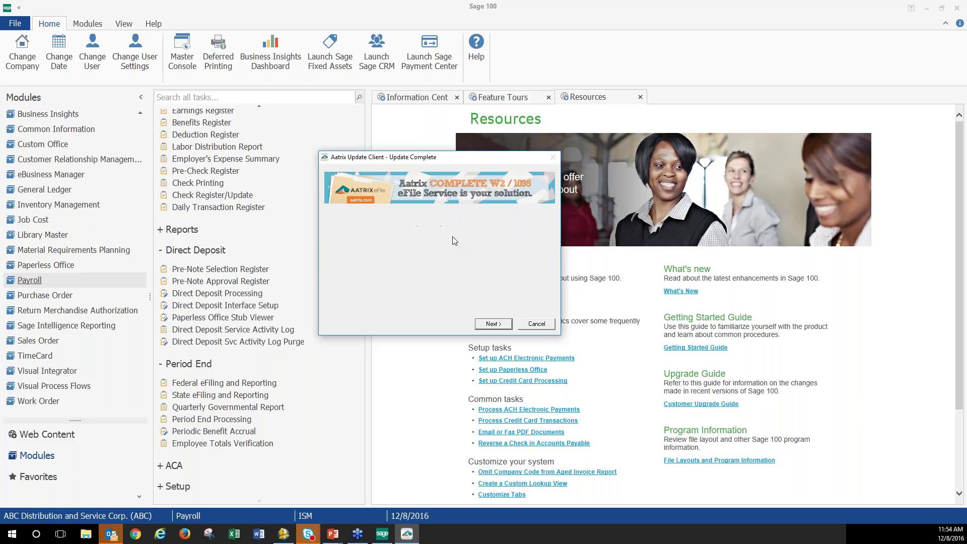
click(535, 320)
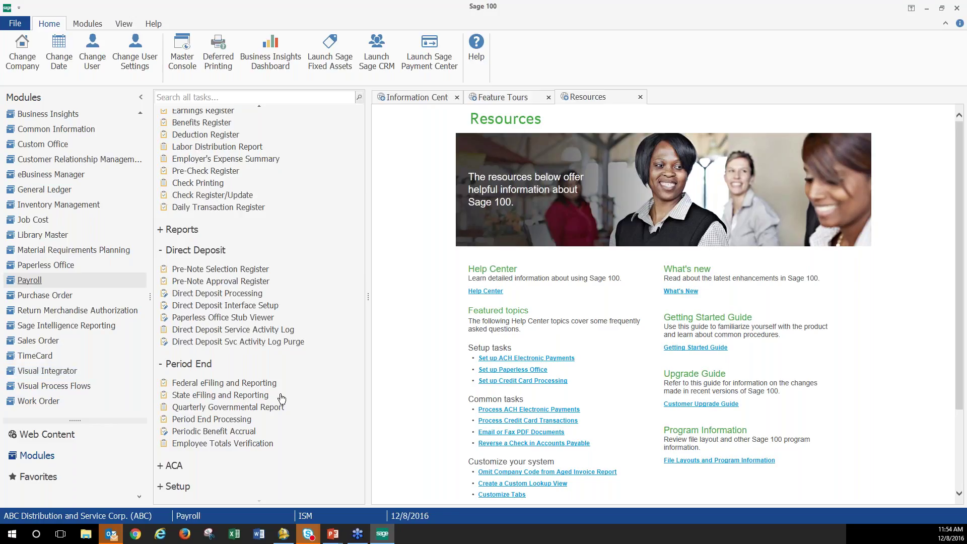
click(240, 384)
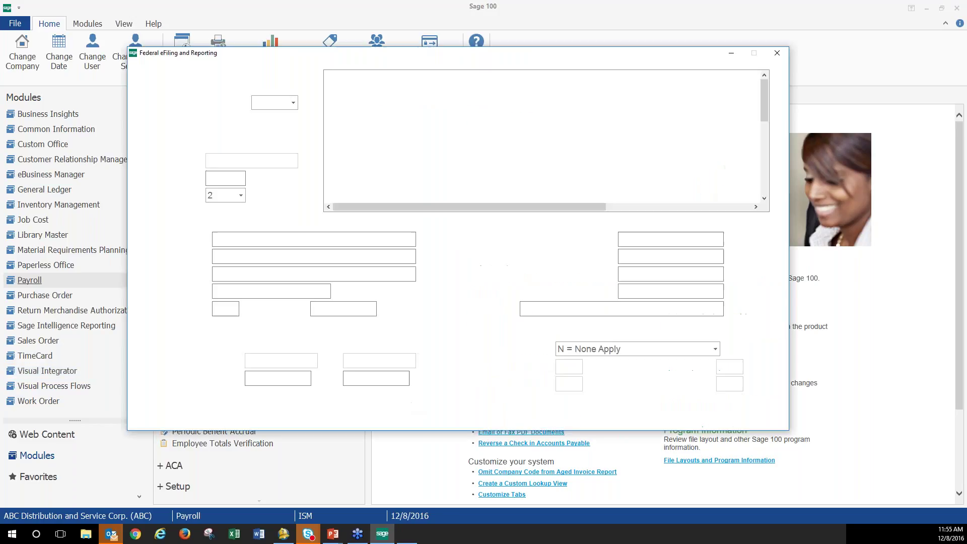
Pick 2015 W-2/W-3 again from the Form ID list and accept it for 2020.
drag(764, 114, 764, 184)
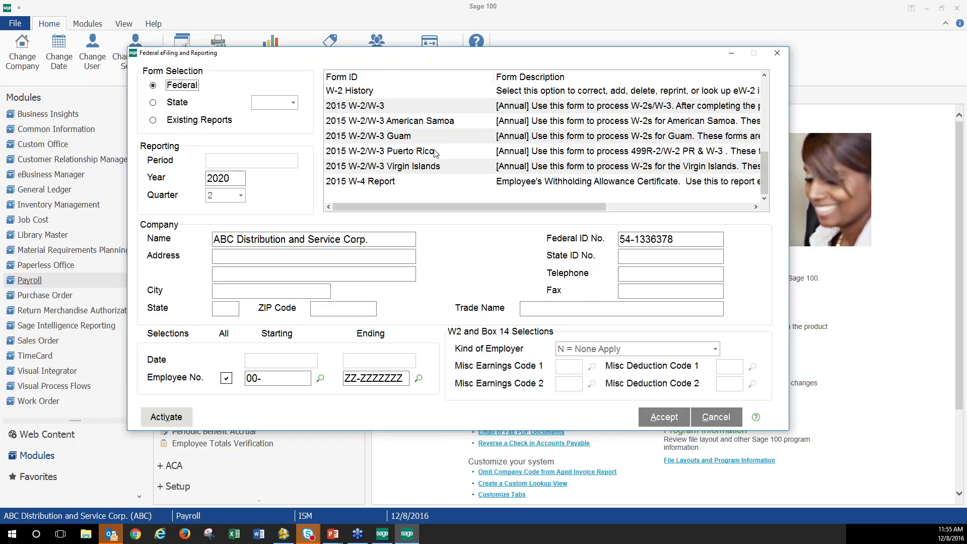
click(375, 105)
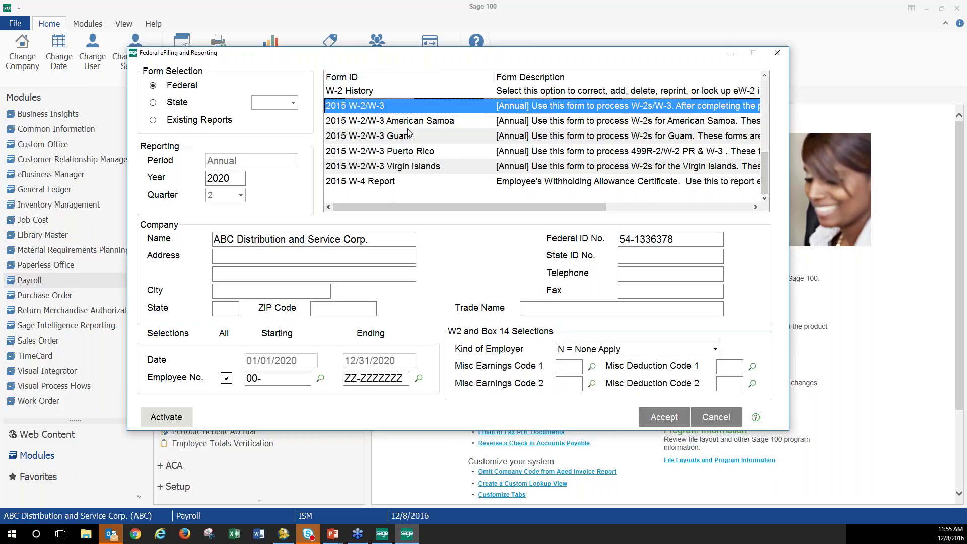
click(661, 417)
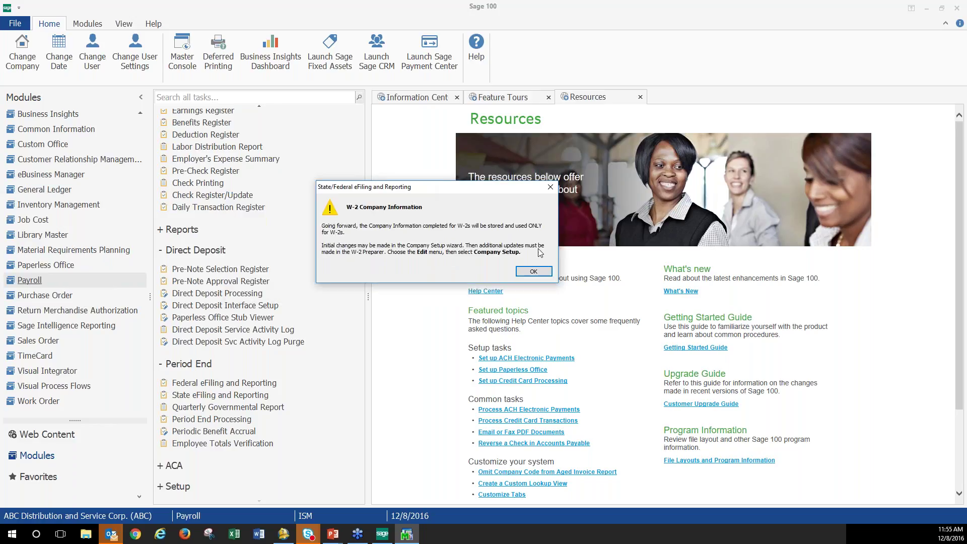
Dismiss the company notice, skip the test drive, and confirm the FEIN, company and state tax pages.
click(539, 275)
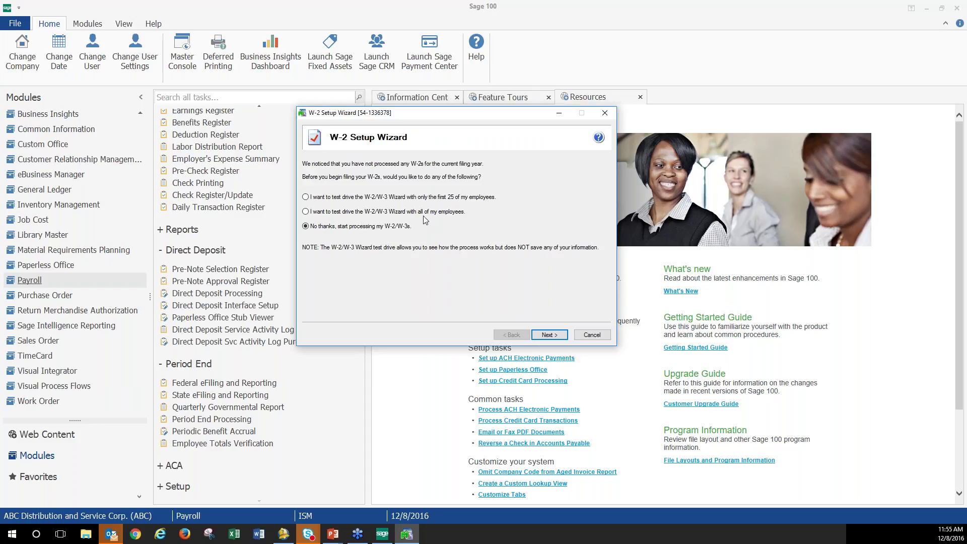
click(544, 335)
click(550, 335)
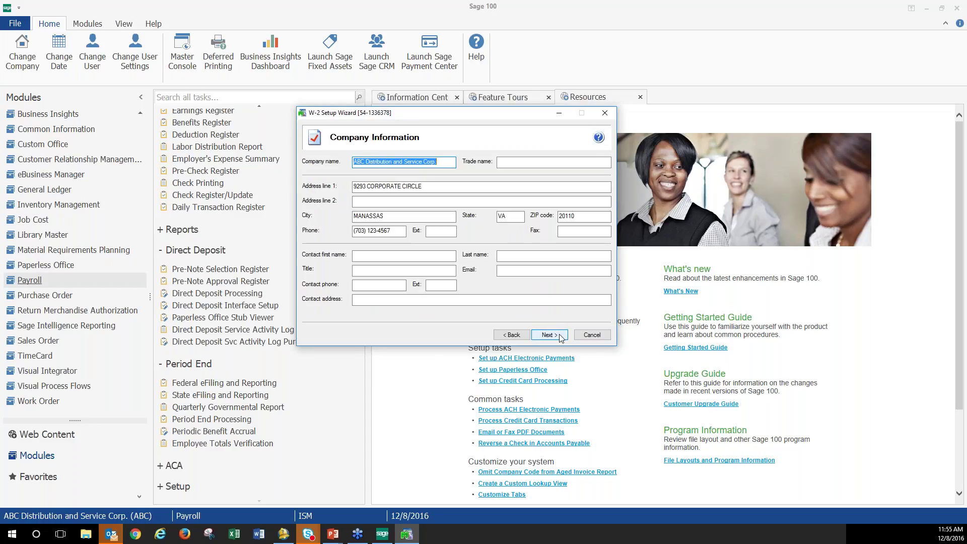
click(549, 336)
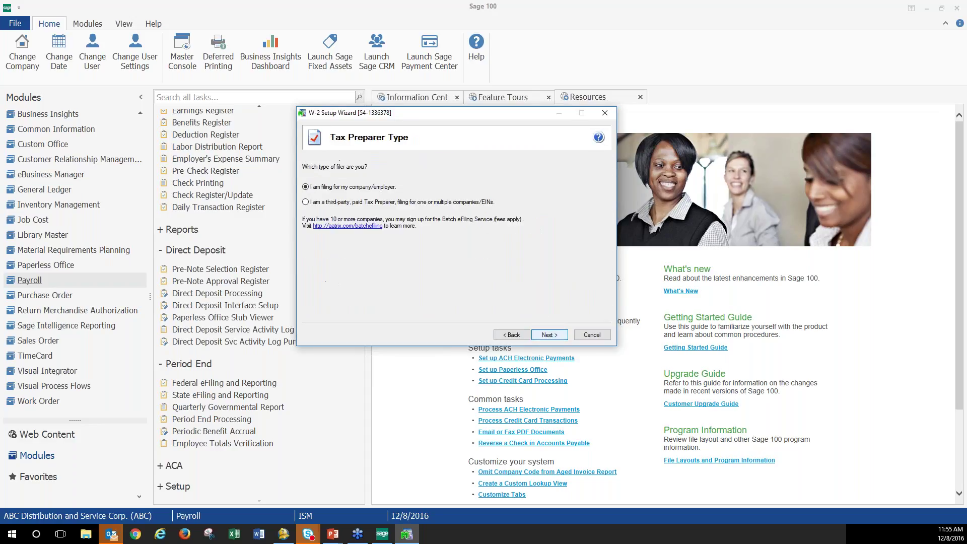
click(555, 338)
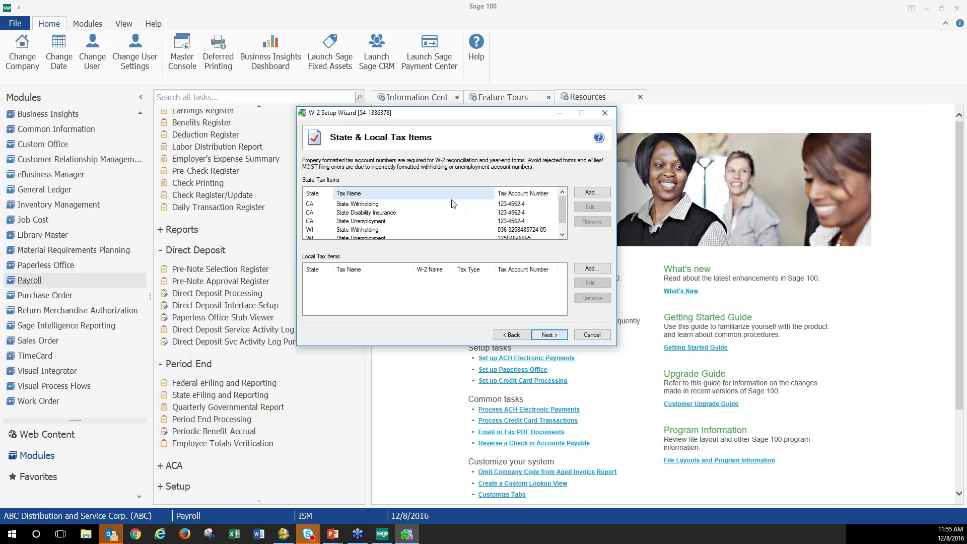
click(557, 206)
scroll(563, 210, down, 1)
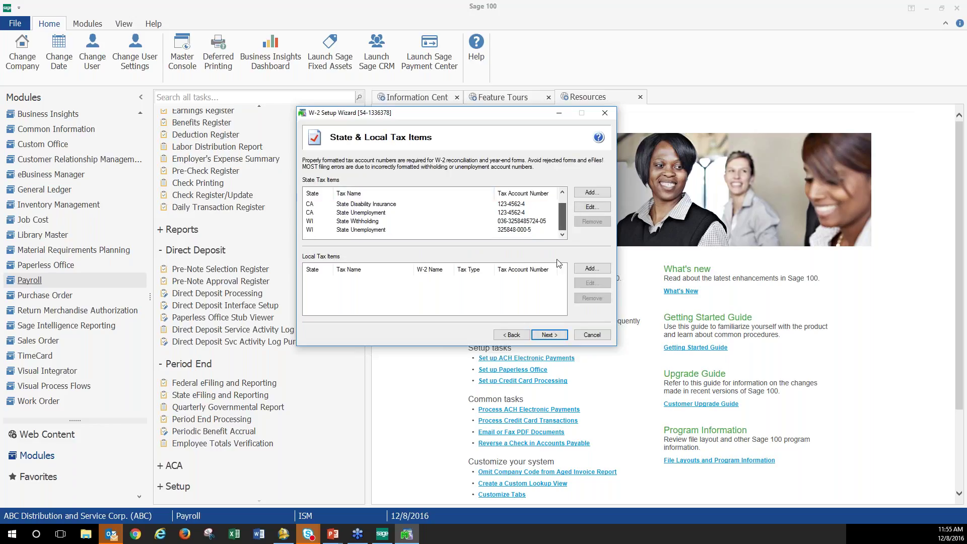
click(548, 337)
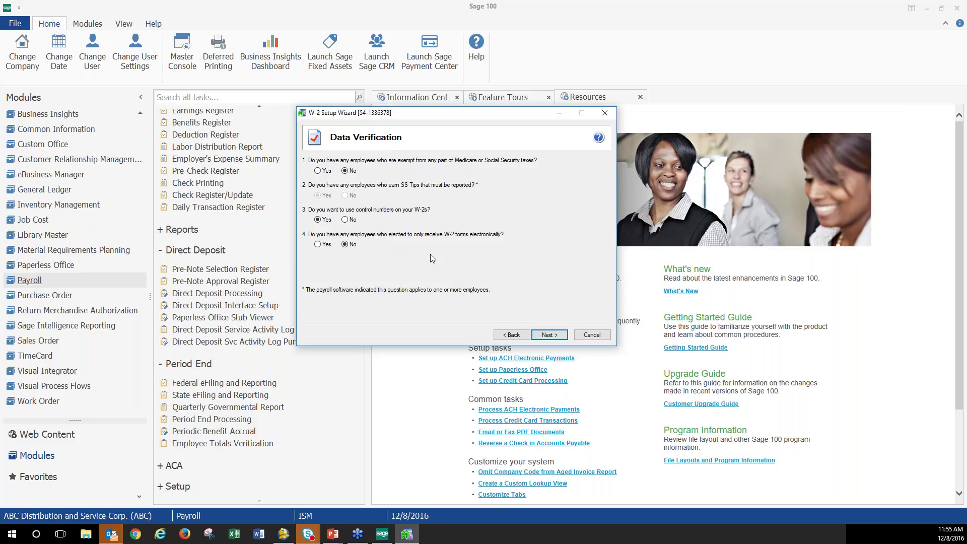
Set the W-3 kind of payer to 941 and finish the setup wizard.
click(547, 336)
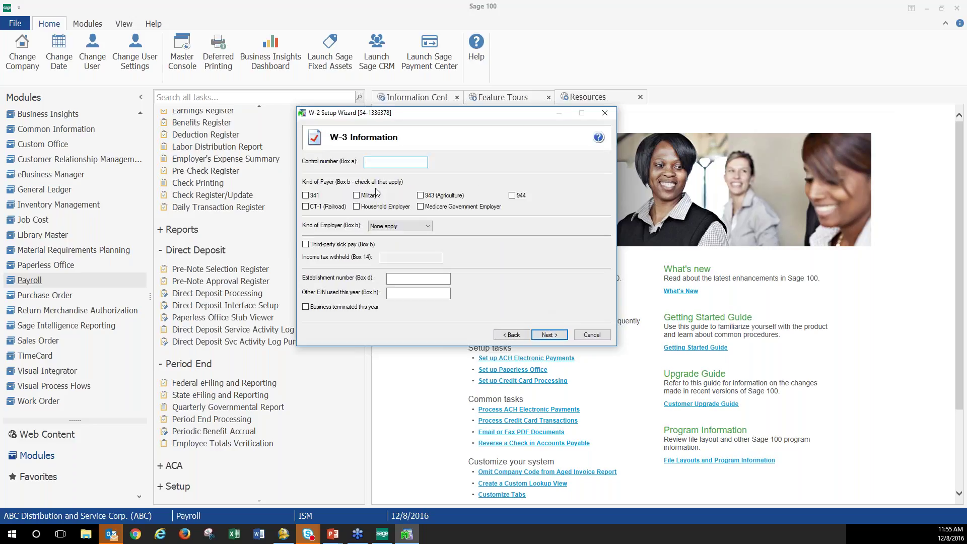
click(308, 196)
click(549, 335)
click(549, 335)
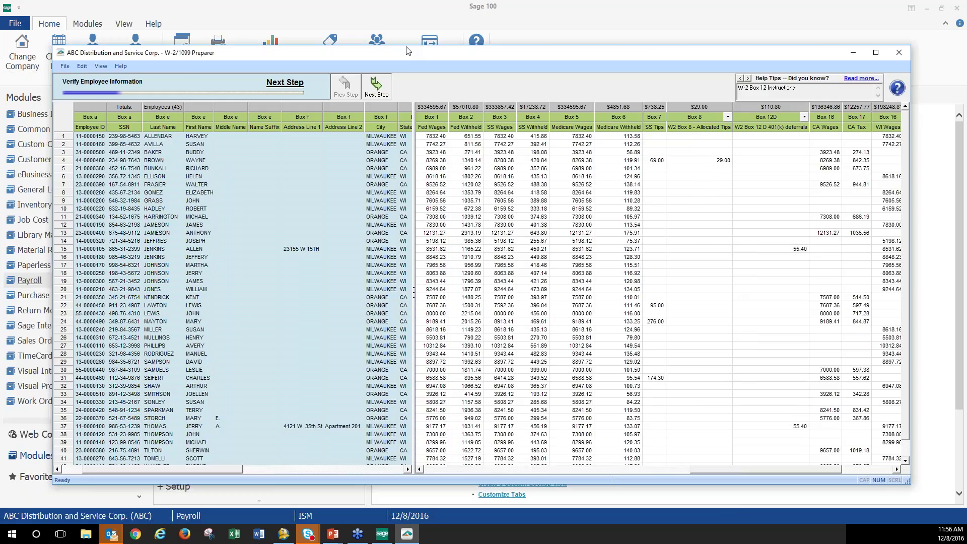
Run the error check on the employee data and return to the grid to correct the errors.
drag(406, 50, 410, 47)
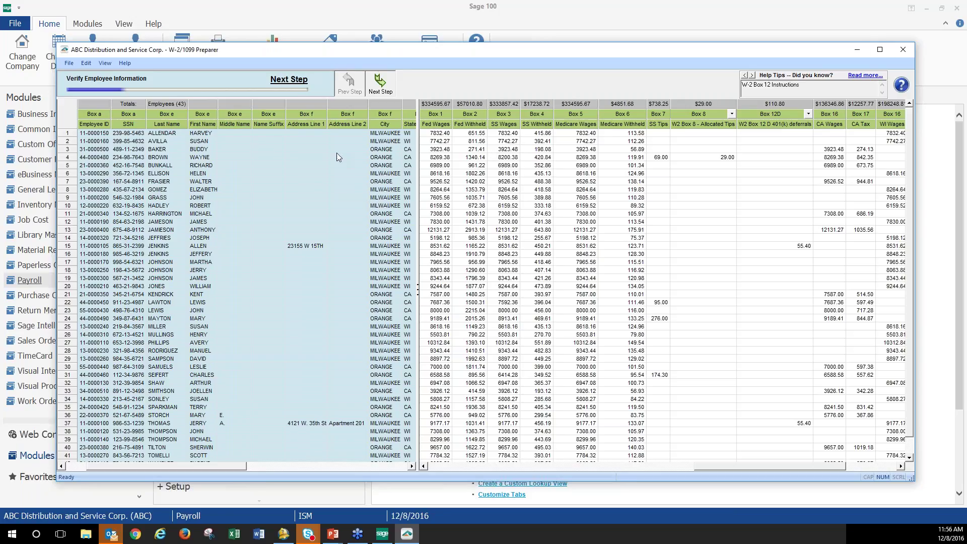
scroll(911, 237, down, 1)
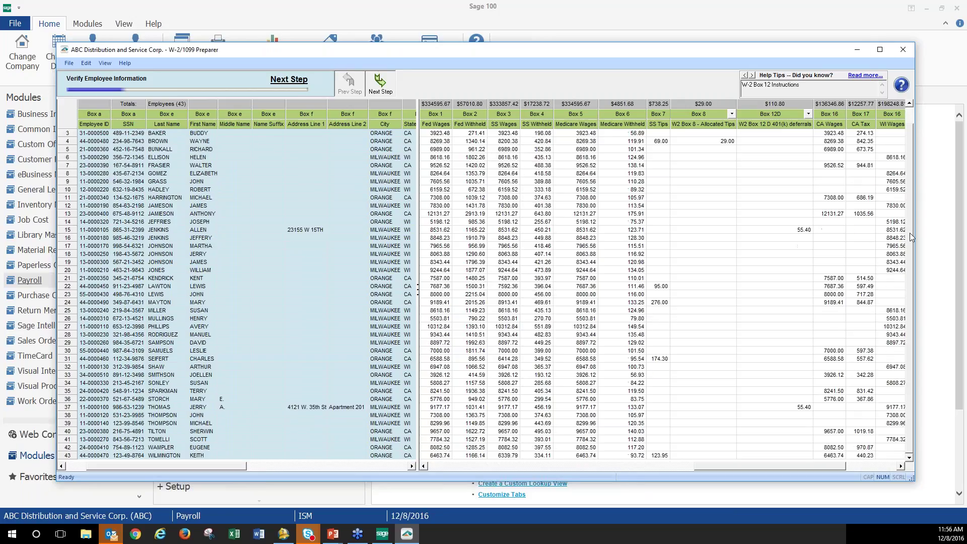
scroll(912, 237, up, 1)
click(381, 83)
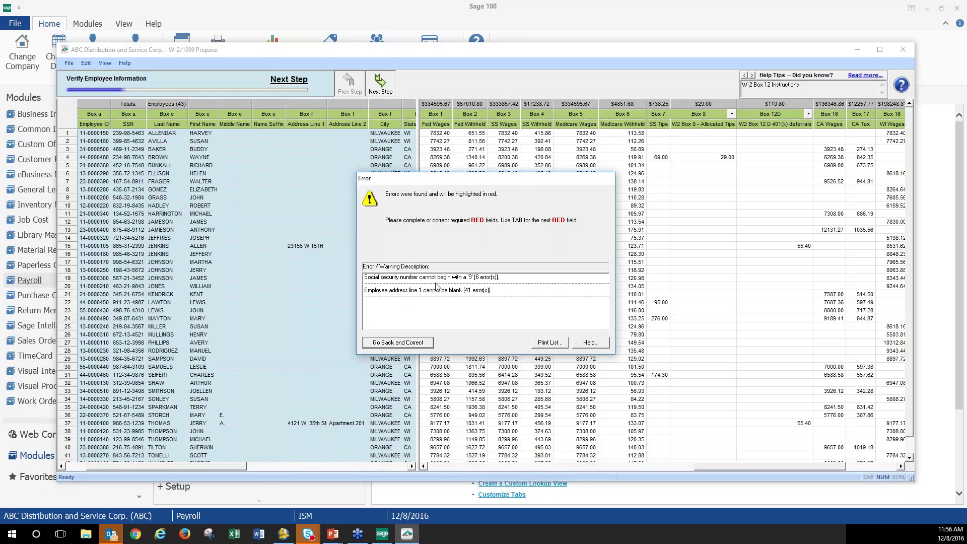
click(403, 343)
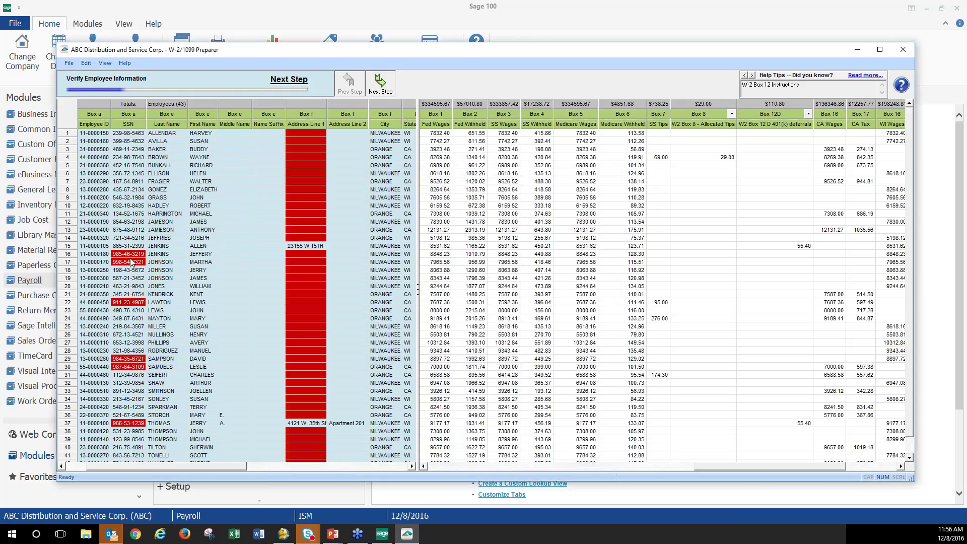
Change the leading 9 to 1 in the SSNs of rows 16, 17, 22 and 29.
click(119, 255)
click(114, 253)
click(117, 263)
text(1)
click(127, 304)
text(1)
click(134, 358)
double_click(118, 359)
text(1)
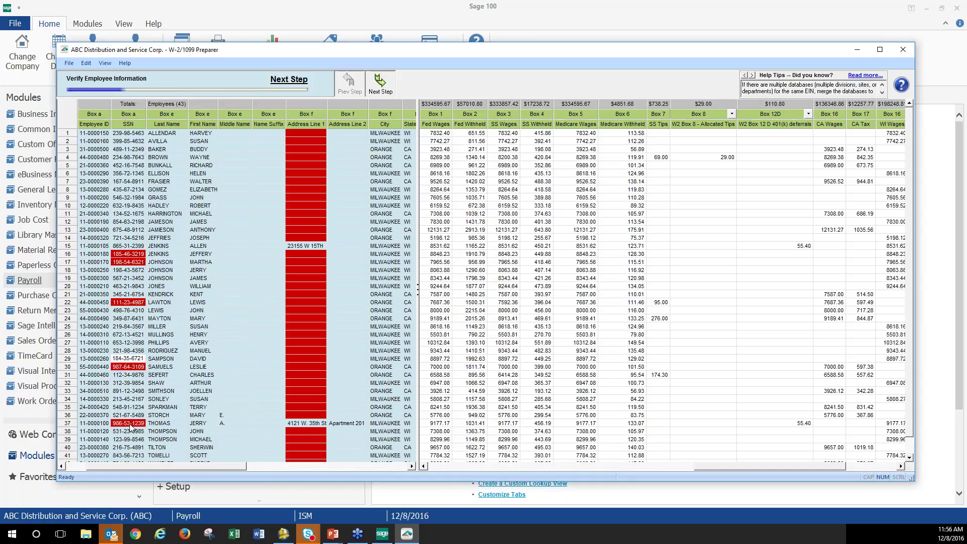
Correct the SSNs in rows 30 and 37 the same way, then rerun the error check.
click(116, 367)
key(BackSpace)
text(1)
click(119, 423)
double_click(116, 424)
click(126, 391)
click(380, 84)
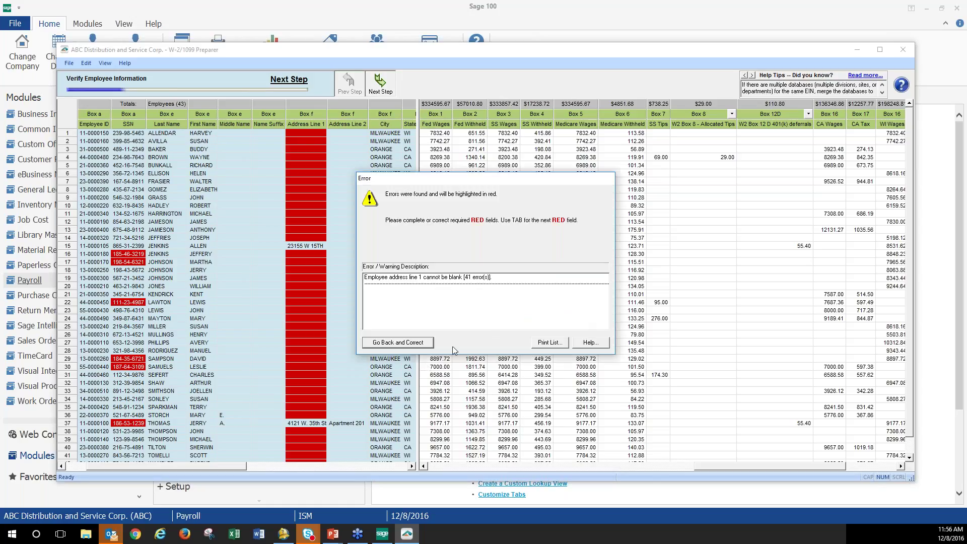
click(403, 343)
click(307, 247)
key(ctrl+c)
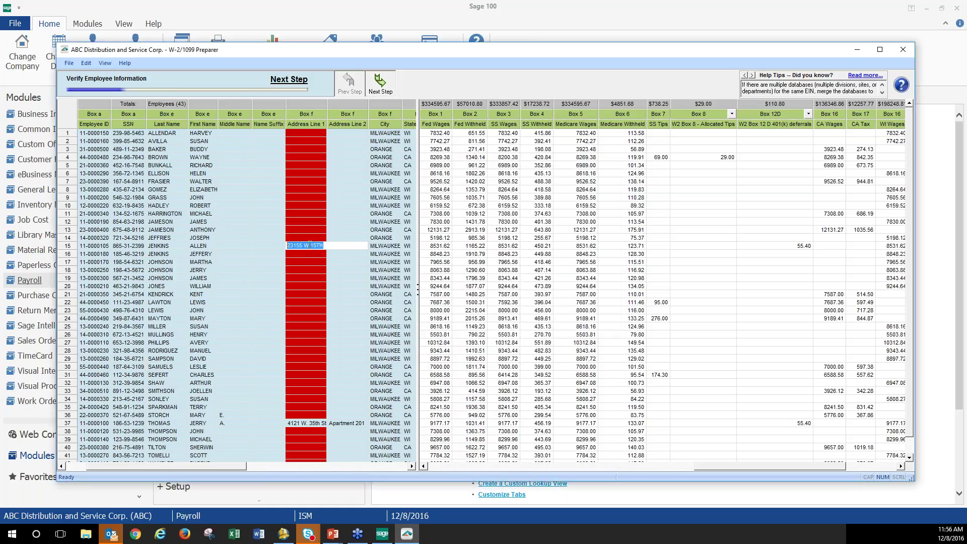
click(308, 134)
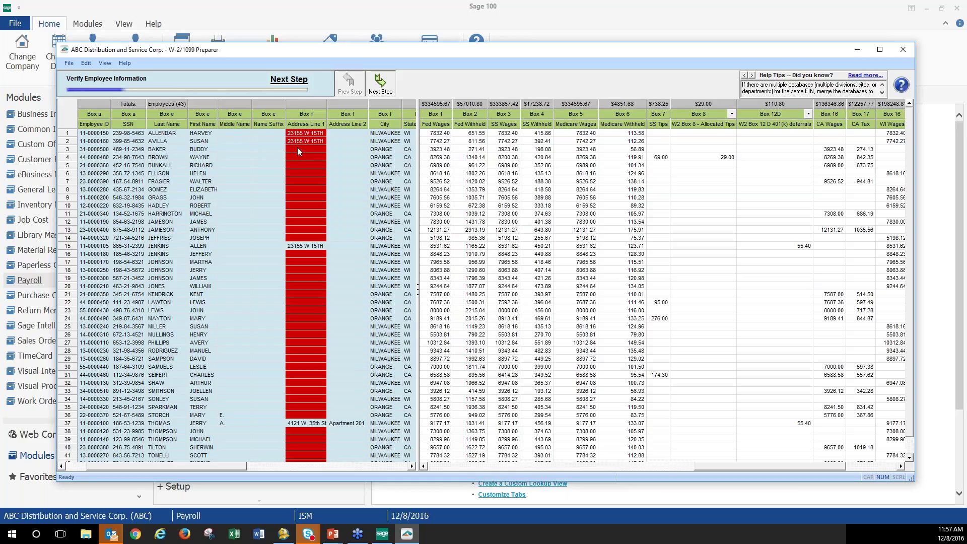
drag(295, 156, 295, 168)
key(ctrl+v)
key(Down)
key(ctrl+v)
key(Down)
key(ctrl+v)
key(Down)
key(ctrl+v)
key(Down)
key(ctrl+v)
key(Down)
key(ctrl+v)
key(Down)
key(ctrl+v)
key(Down)
key(ctrl+v)
key(Down)
key(ctrl+v)
key(Down)
key(ctrl+v)
key(Down)
key(Down)
key(ctrl+v)
key(Down)
key(Down)
key(ctrl+v)
key(Up)
key(Down)
key(ctrl+v)
key(Down)
key(ctrl+v)
key(Down)
key(Down)
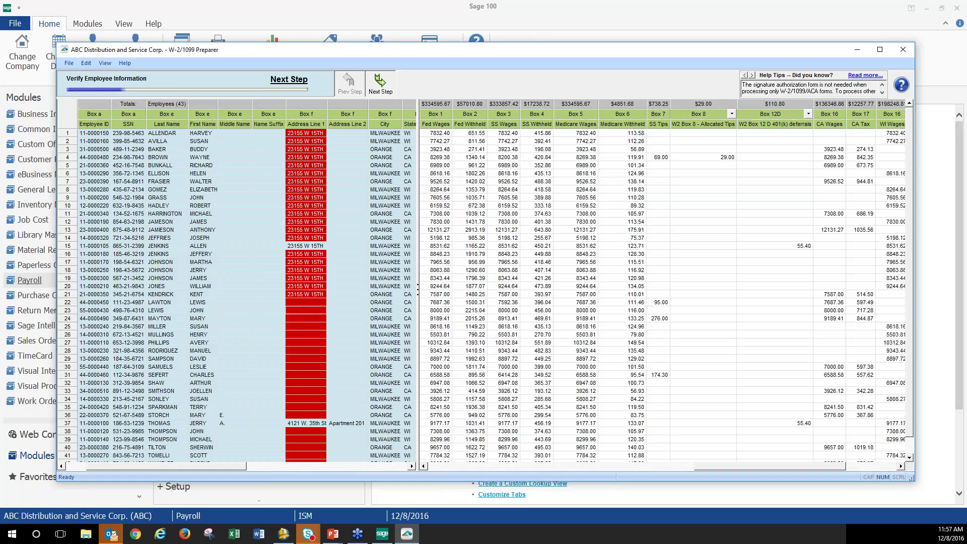
key(Up)
key(ctrl+v)
key(Down)
key(ctrl+v)
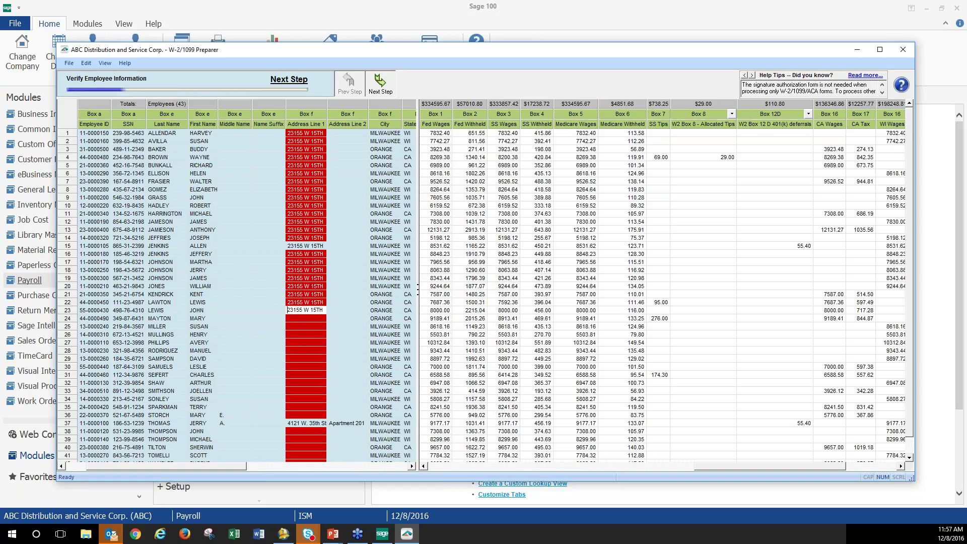
key(Down)
key(ctrl+v)
key(Down)
key(ctrl+v)
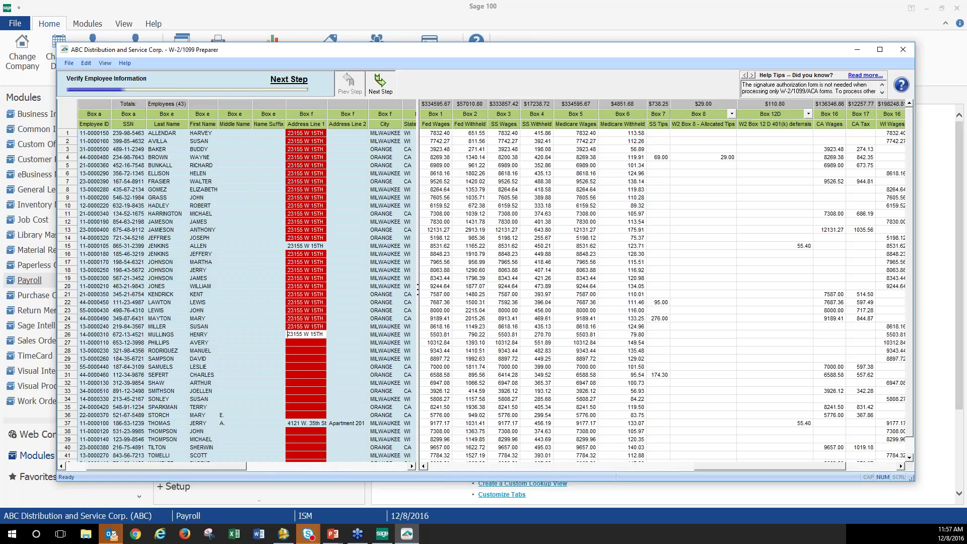
key(Down)
key(ctrl+v)
key(Down)
key(ctrl+v)
key(Down)
key(ctrl+v)
key(Down)
key(ctrl+v)
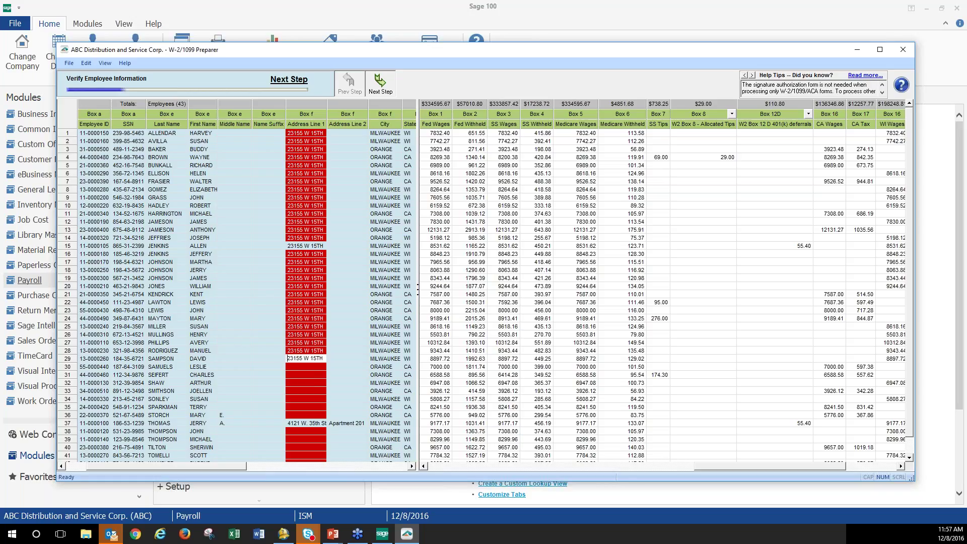
key(Down)
key(Down)
key(Down)
key(Down)
key(Down)
key(Down)
key(Down)
key(Down)
key(Down)
key(Down)
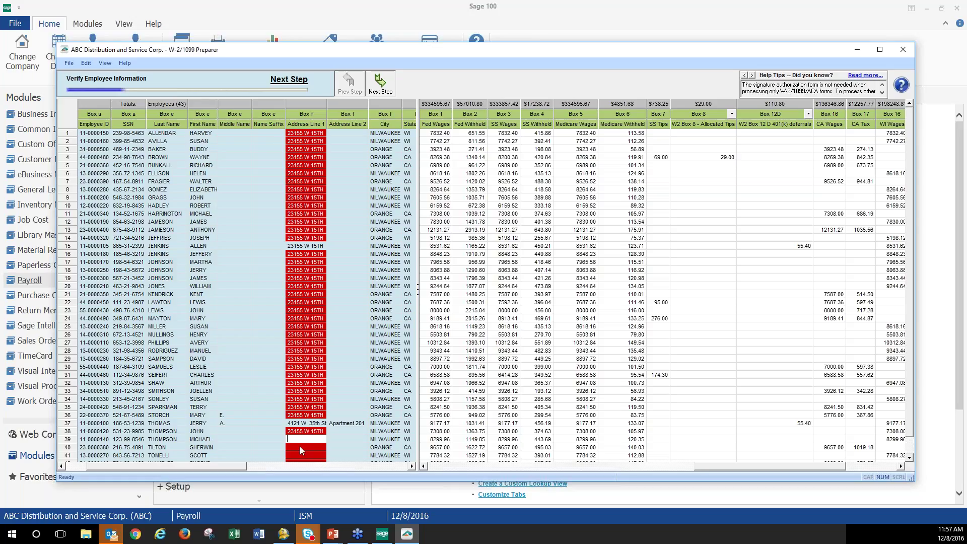
key(Down)
key(Down)
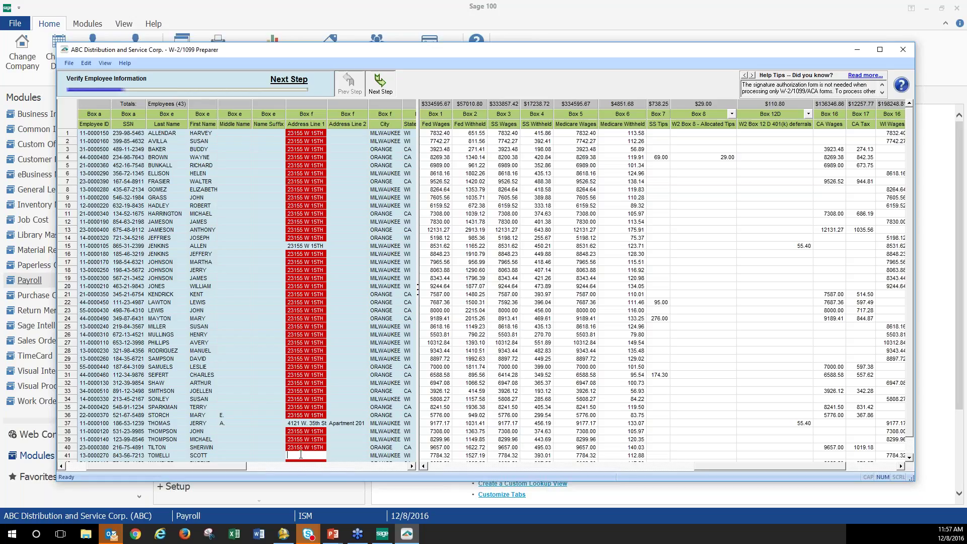
key(BackSpace)
key(Return)
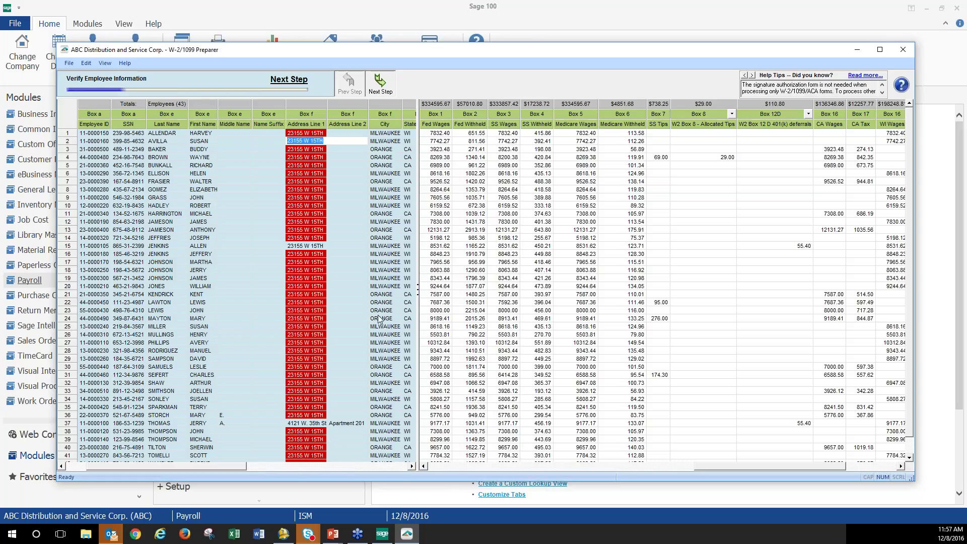
scroll(383, 359, down, 1)
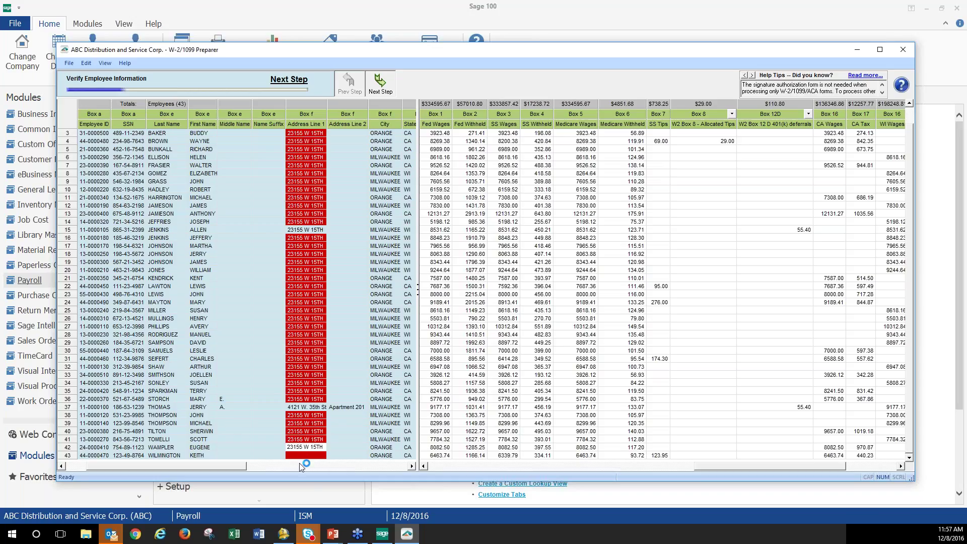
key(Return)
Advance through the electronic W-2, SS tips (checking row 5's Box 3) and state wage checks to final verification.
click(391, 95)
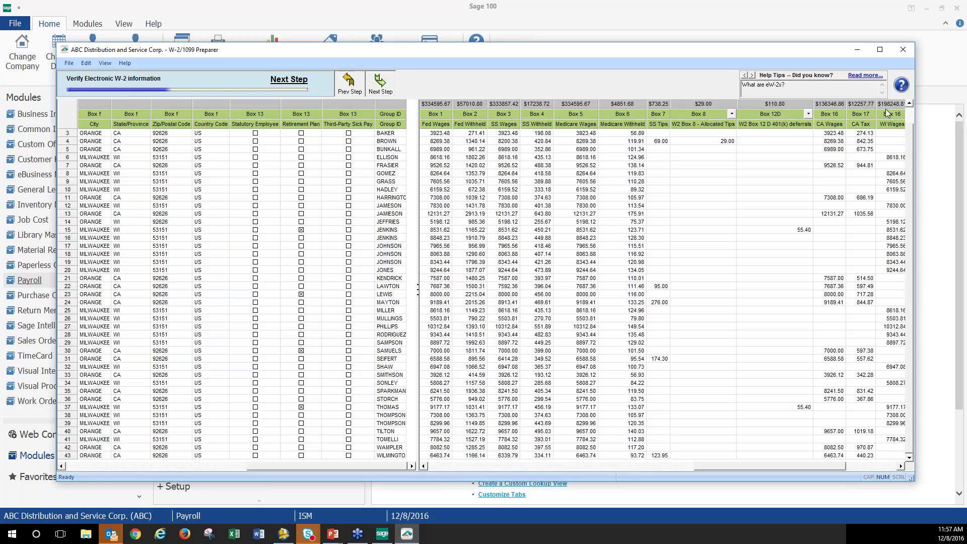
click(380, 82)
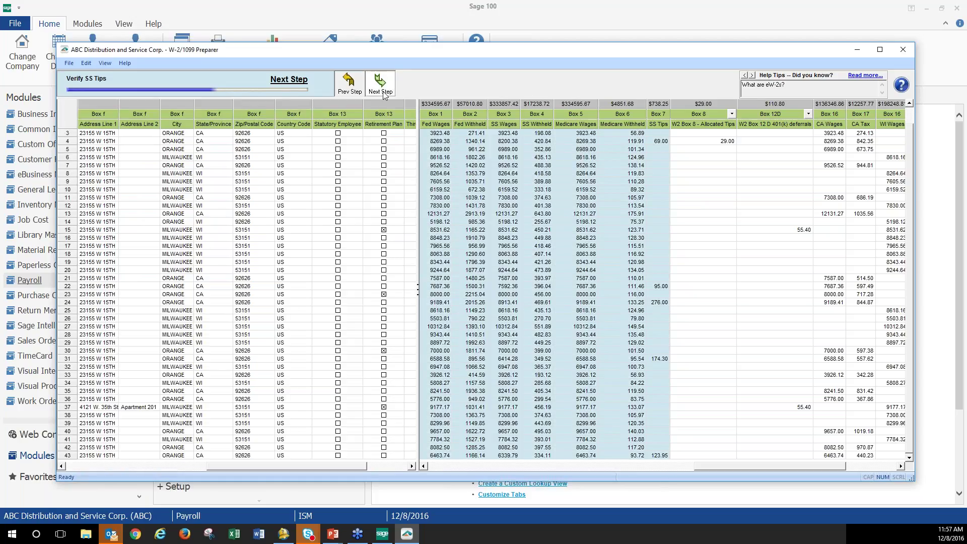
click(492, 149)
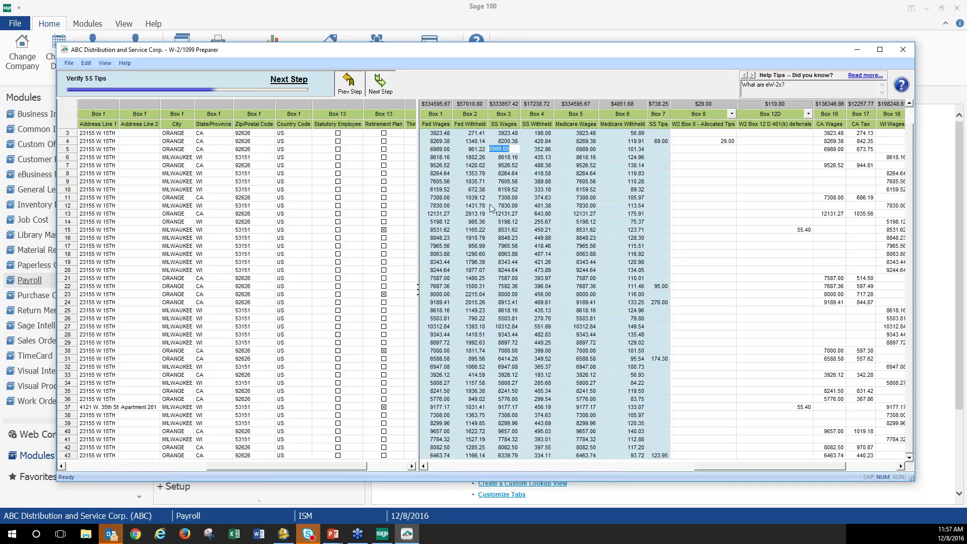
click(382, 85)
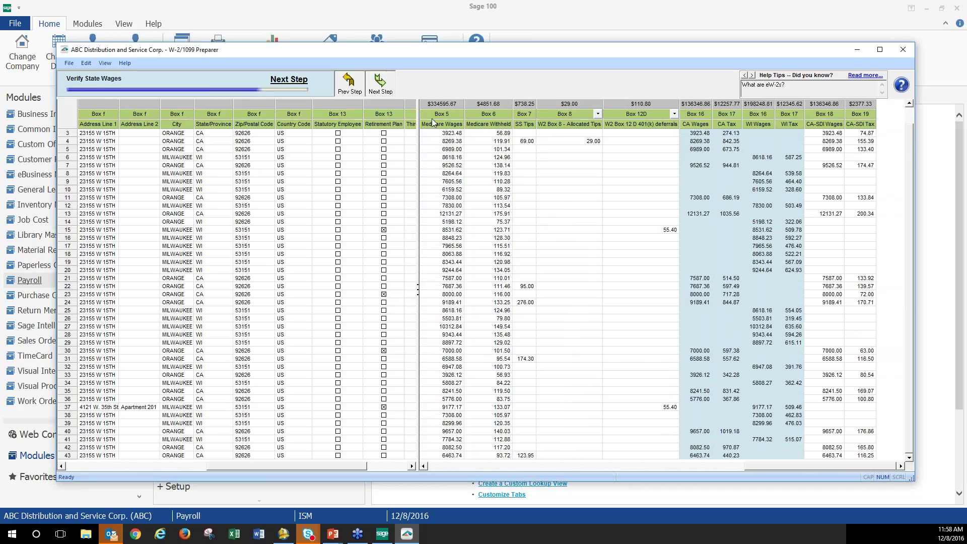
click(383, 94)
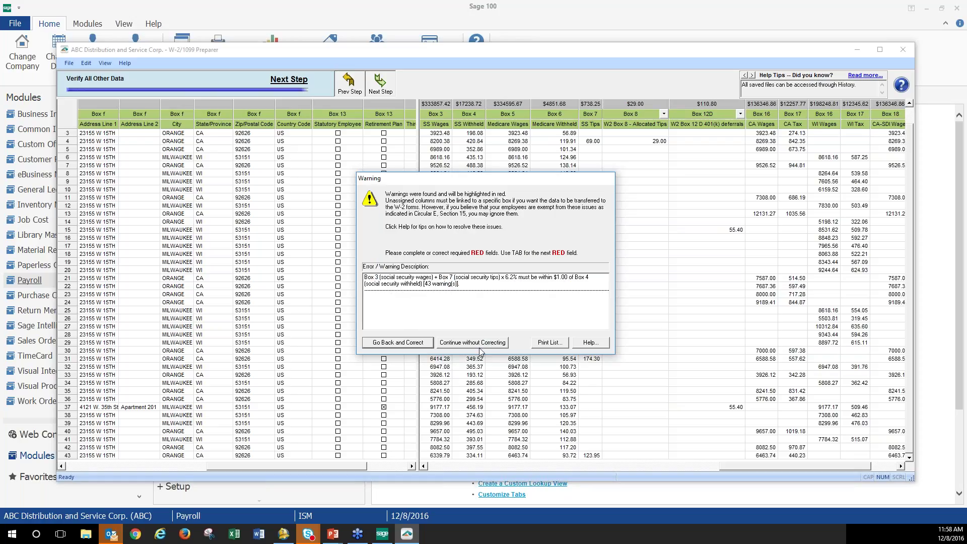
Review the social security withheld warning, rerun the check, and continue without correcting it.
click(459, 285)
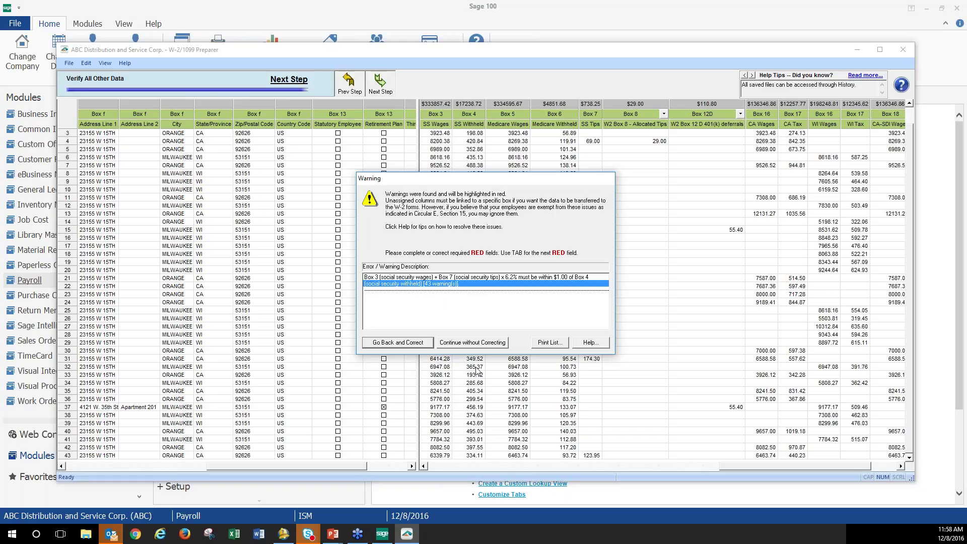
click(397, 344)
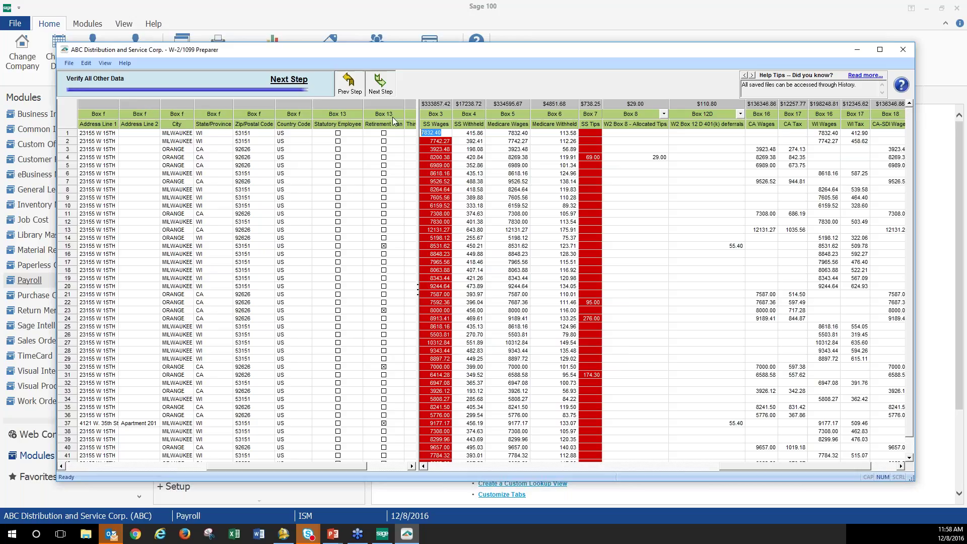
click(380, 82)
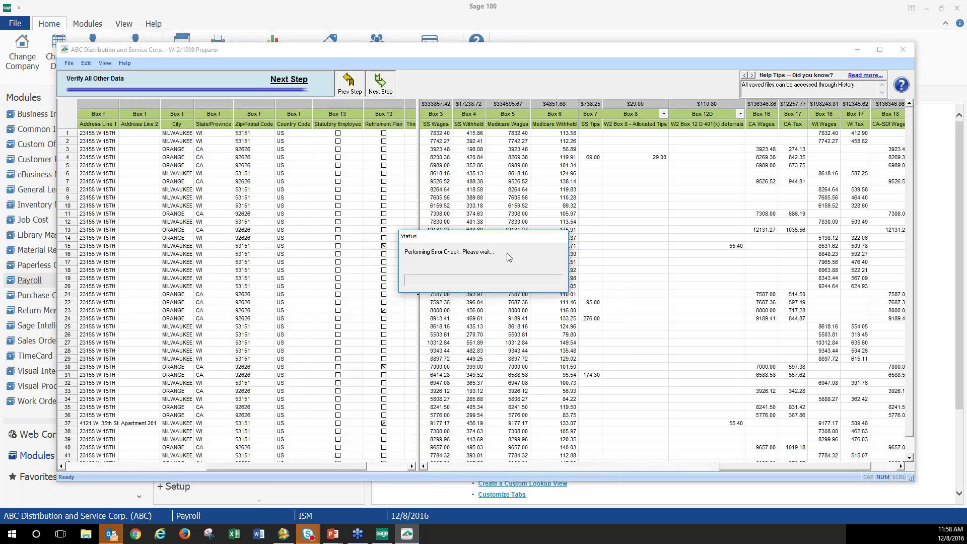
click(482, 345)
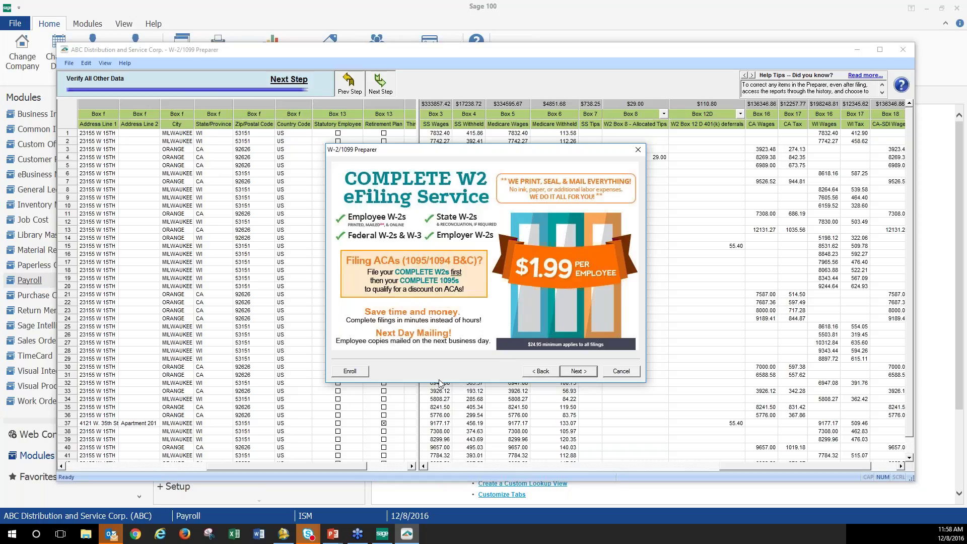
Skip the eFiling offer and choose to print employee W-2s, federal W-2s and W-3, and state W-2s.
click(586, 374)
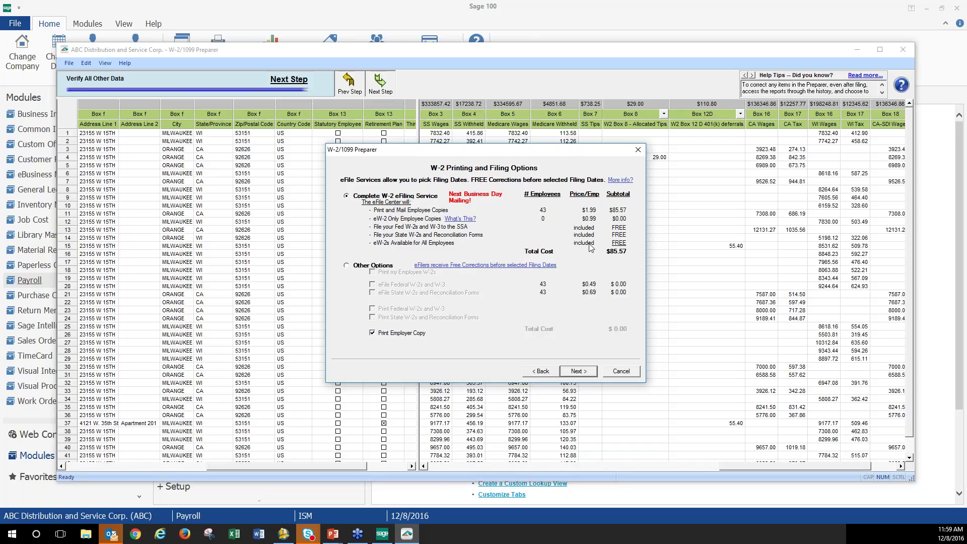
click(346, 266)
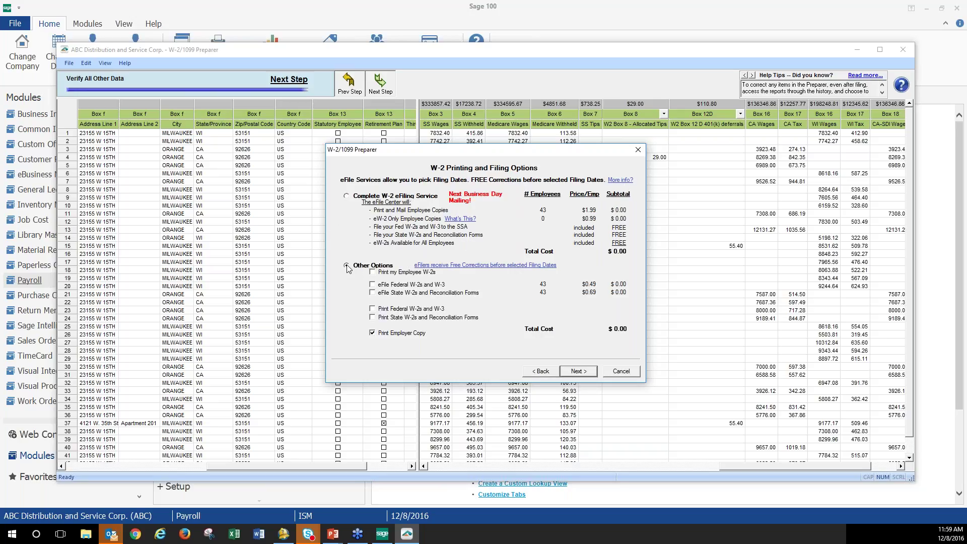
click(373, 274)
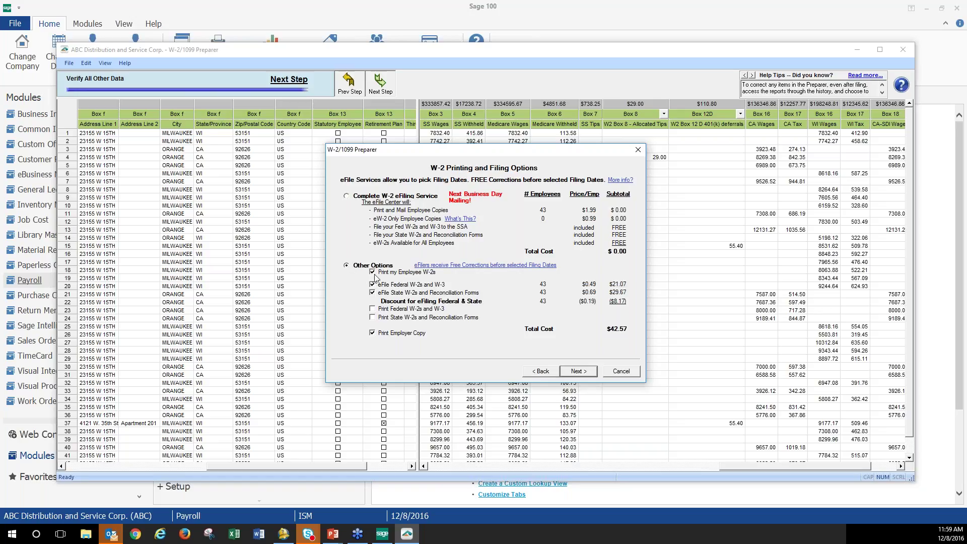
click(372, 309)
click(372, 318)
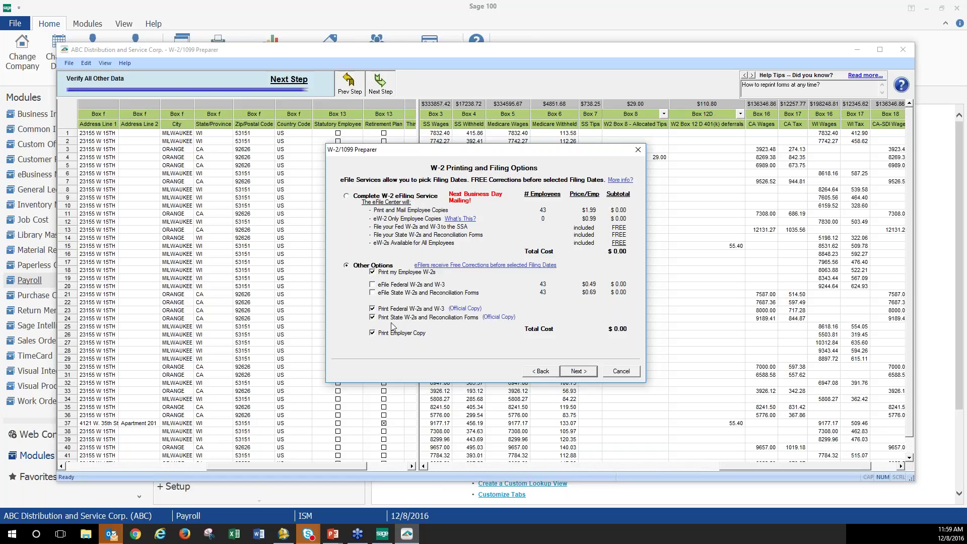
Leave federal and state eFiling unchecked and continue with the $0.00 self-print options.
click(374, 285)
click(373, 294)
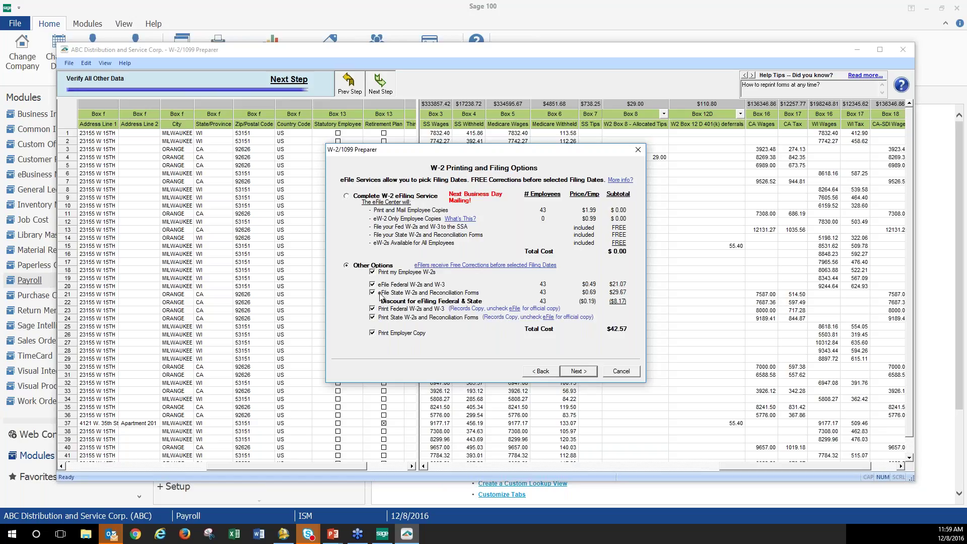
click(381, 287)
click(374, 293)
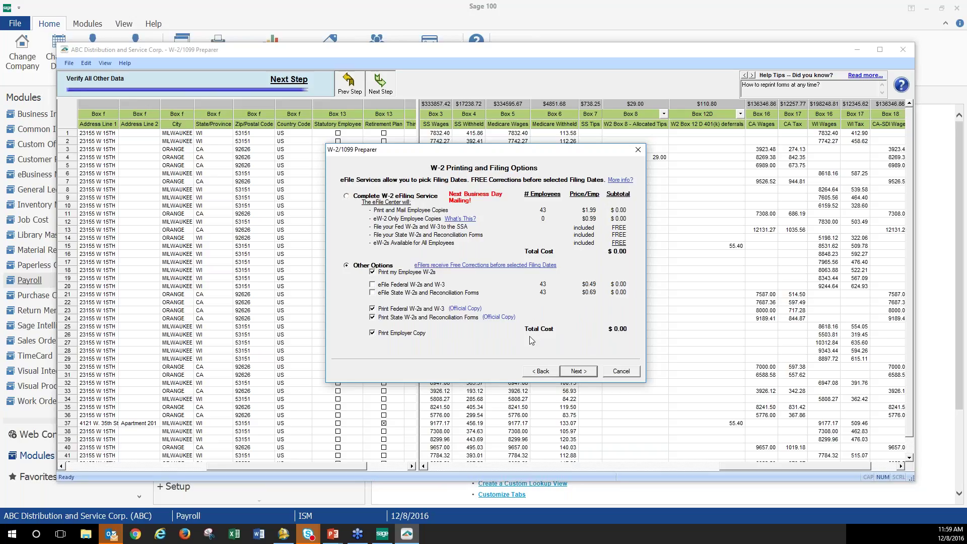
click(570, 373)
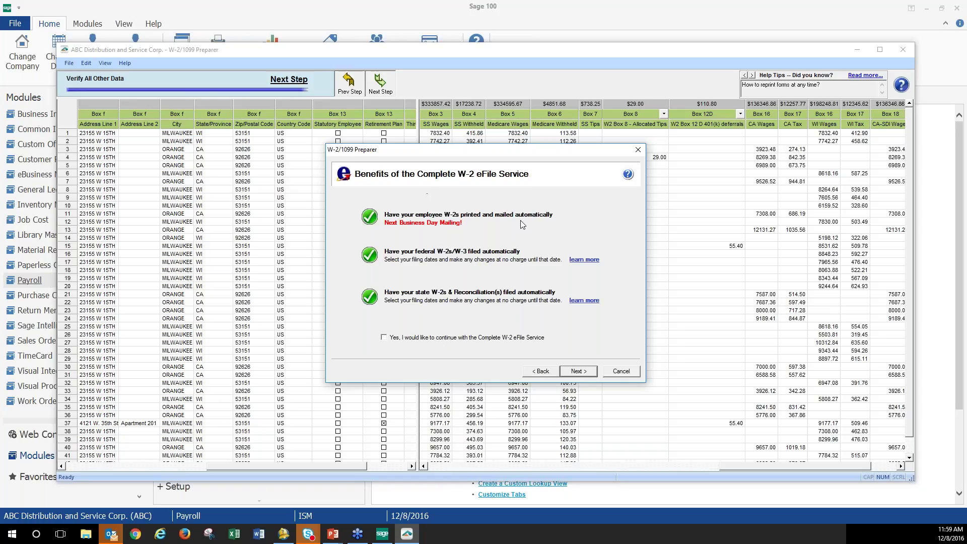
Accept the default control number, no divider sheets and the review list to generate the forms.
click(579, 372)
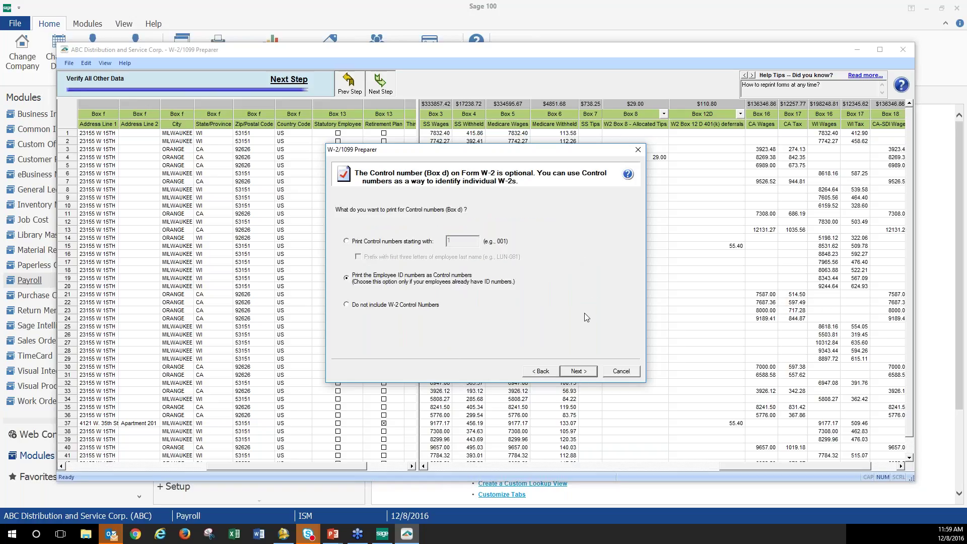
click(580, 371)
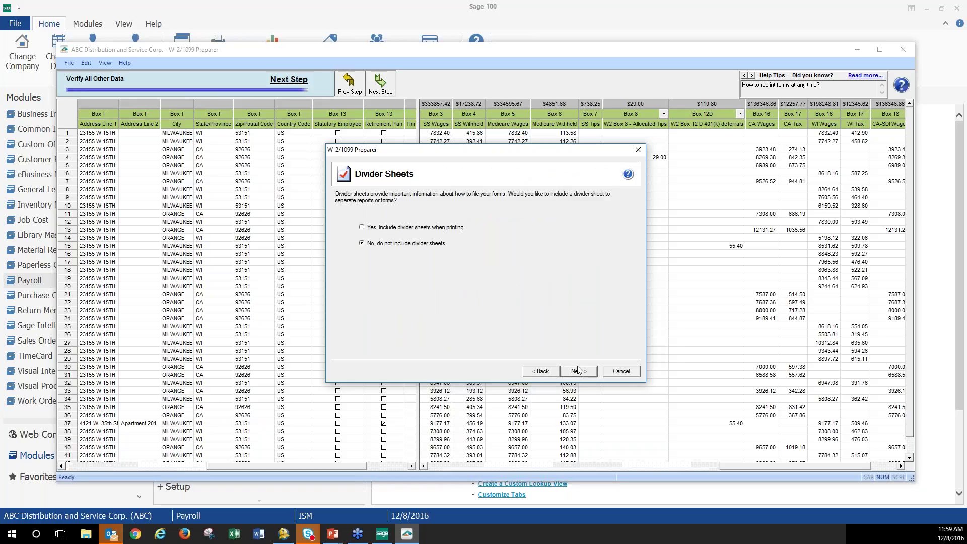
click(578, 371)
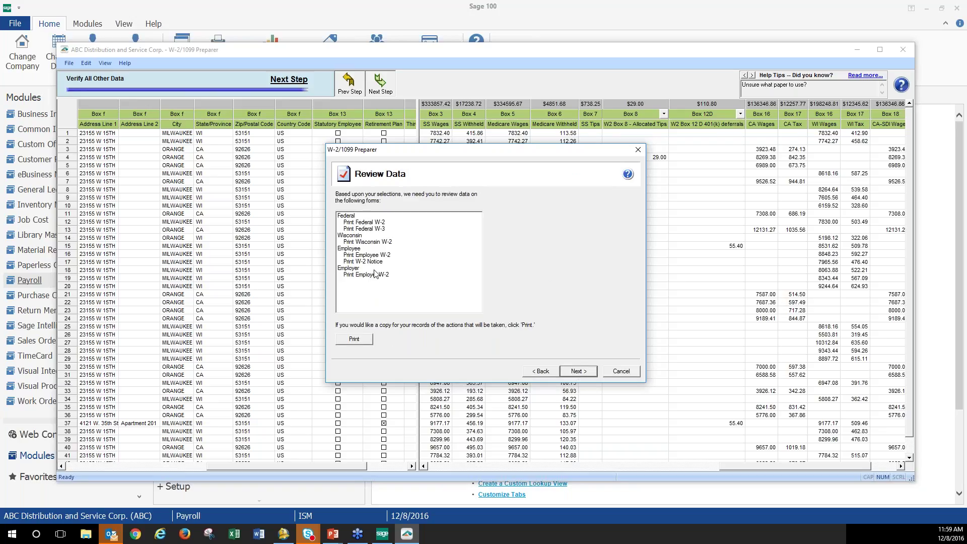
click(578, 371)
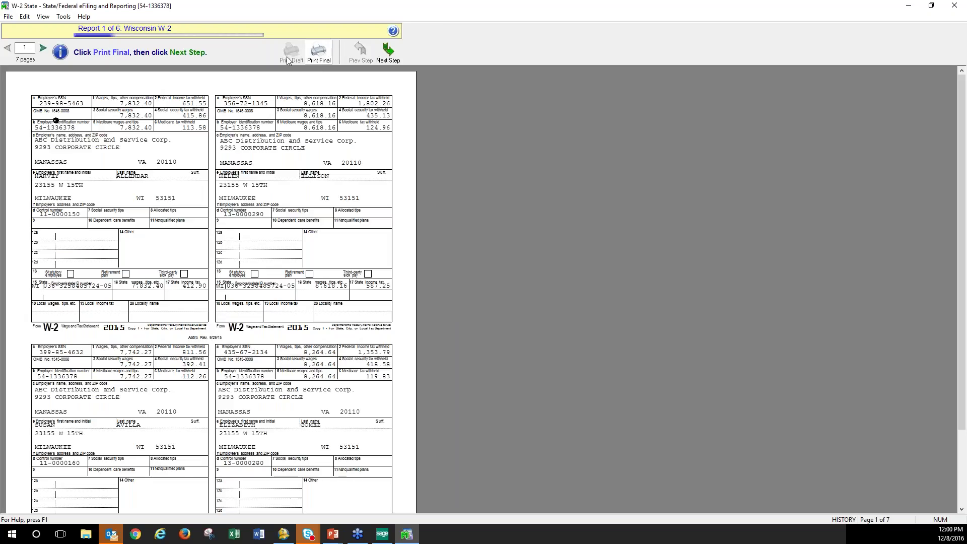
Page through the Wisconsin W-2 preview, then finish it and answer its print prompt.
click(43, 48)
click(43, 48)
click(43, 48)
click(43, 49)
click(387, 51)
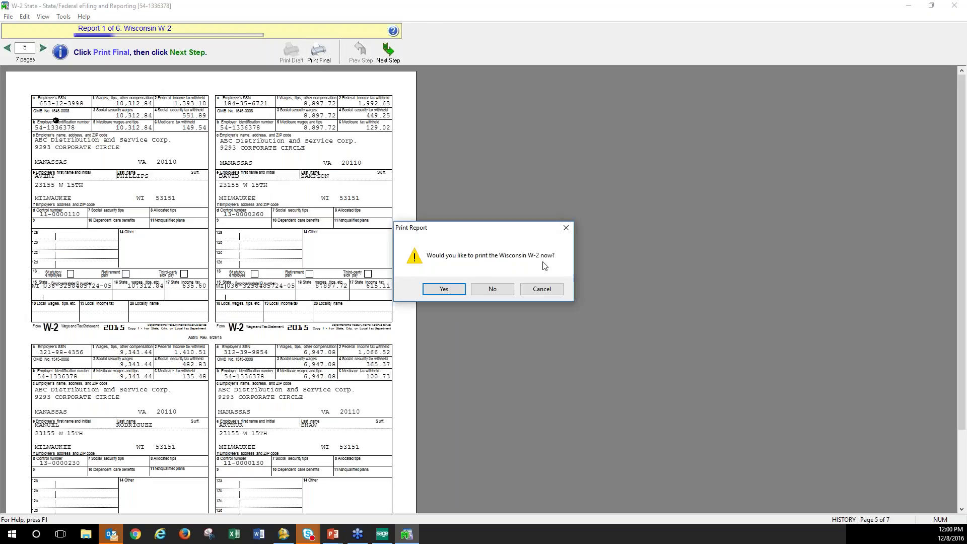
click(492, 288)
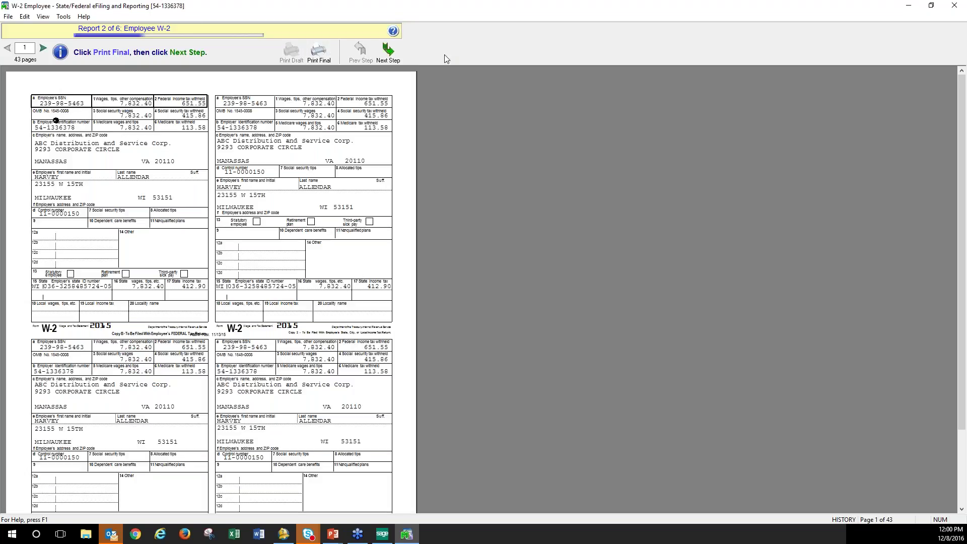
Answer the Employee W-2 print prompt, then print the Employer W-2s after confirming W-2 paper is loaded.
click(388, 51)
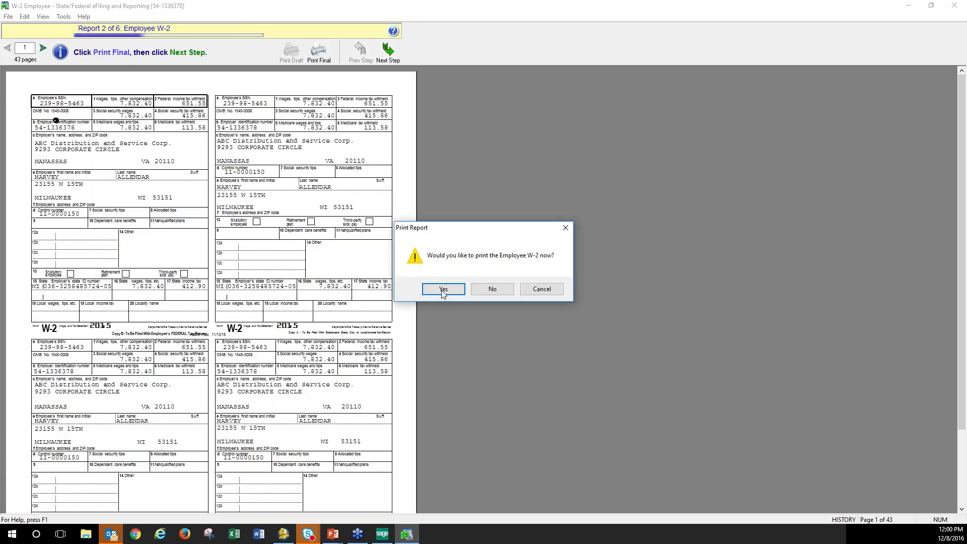
click(489, 289)
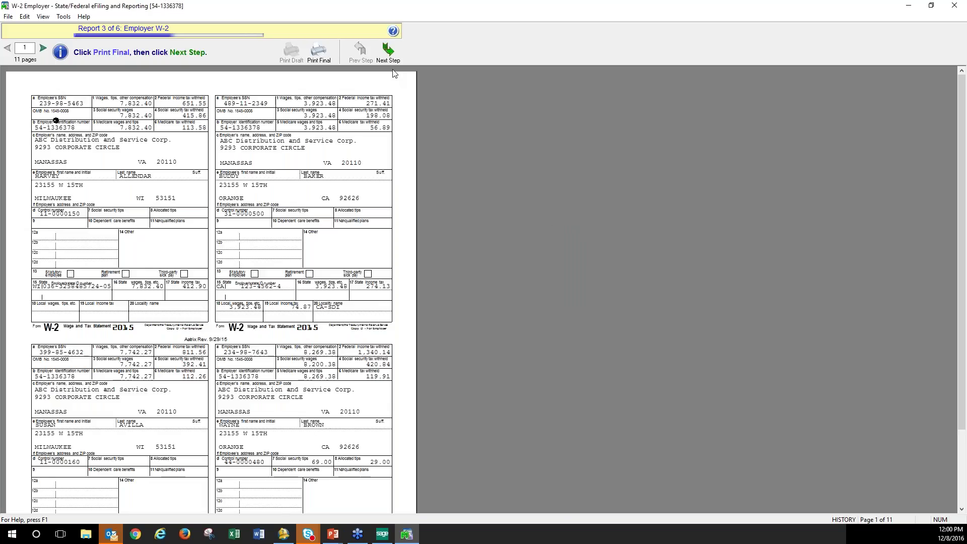
click(388, 50)
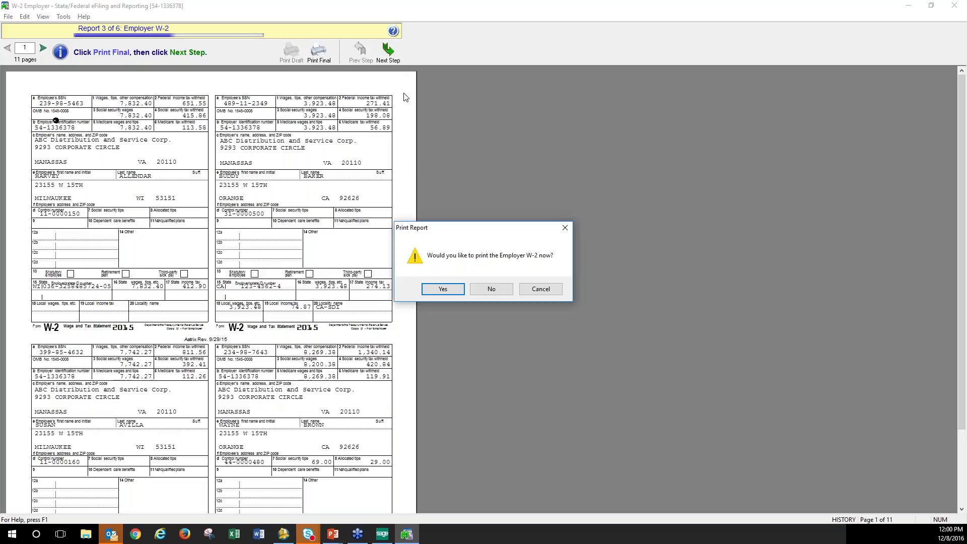
click(449, 291)
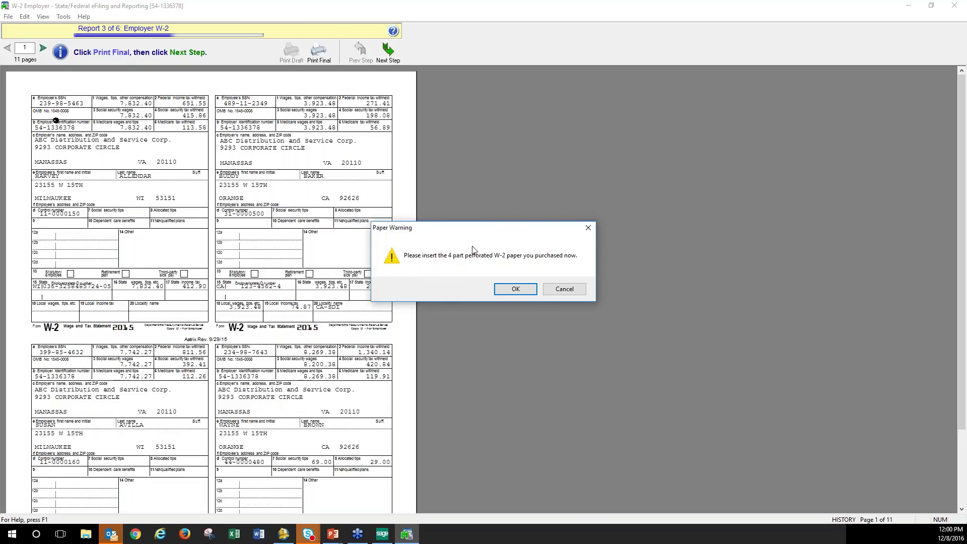
click(512, 289)
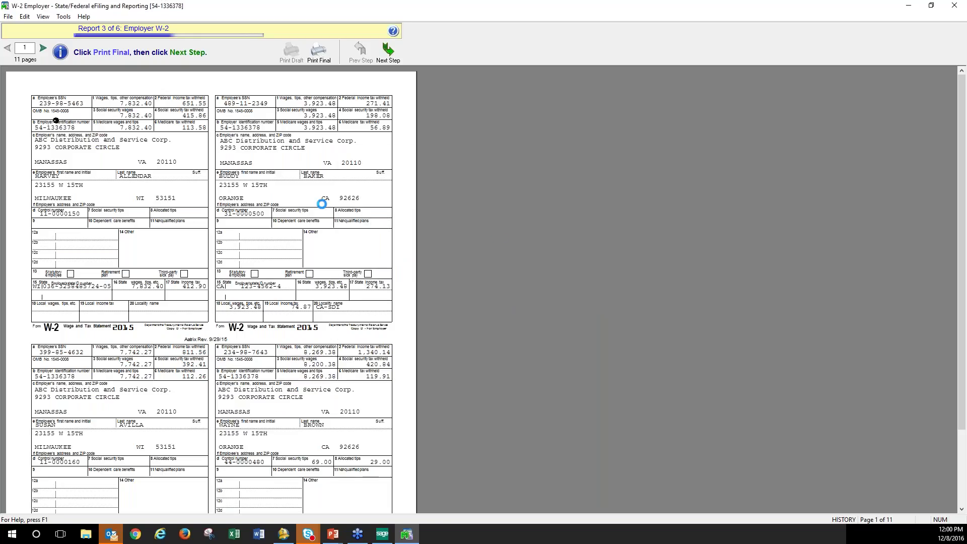
click(597, 361)
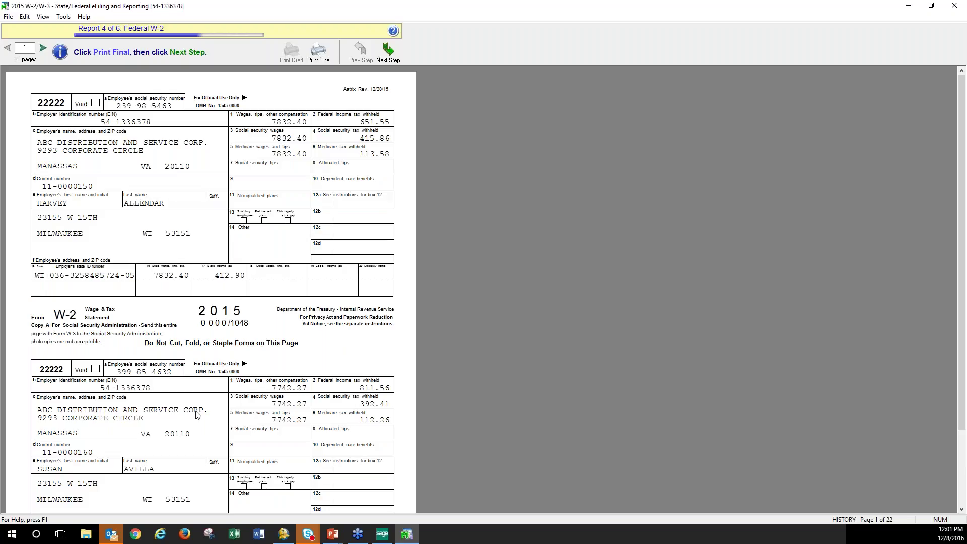
Move past the Federal W-2 and Federal W-3 reports, answering each Print Report prompt.
click(388, 55)
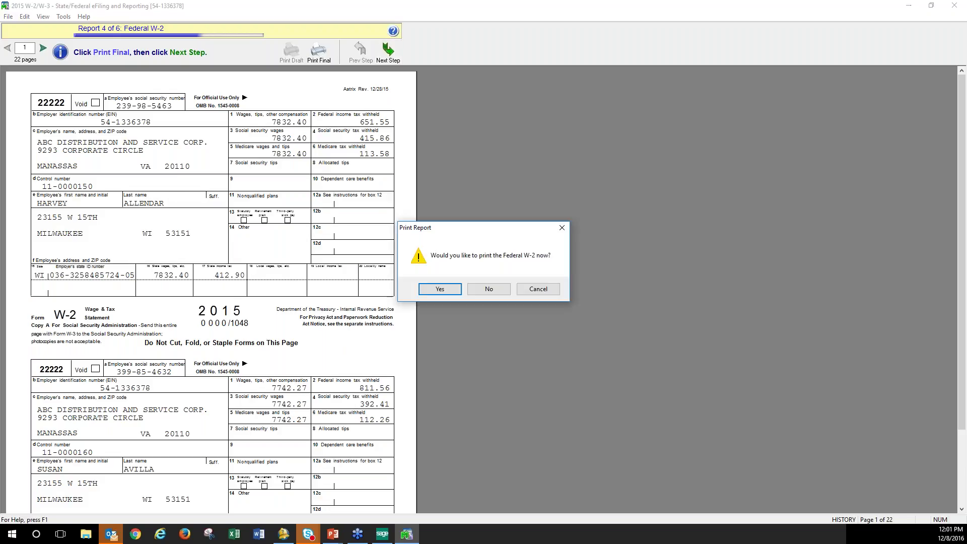
click(487, 288)
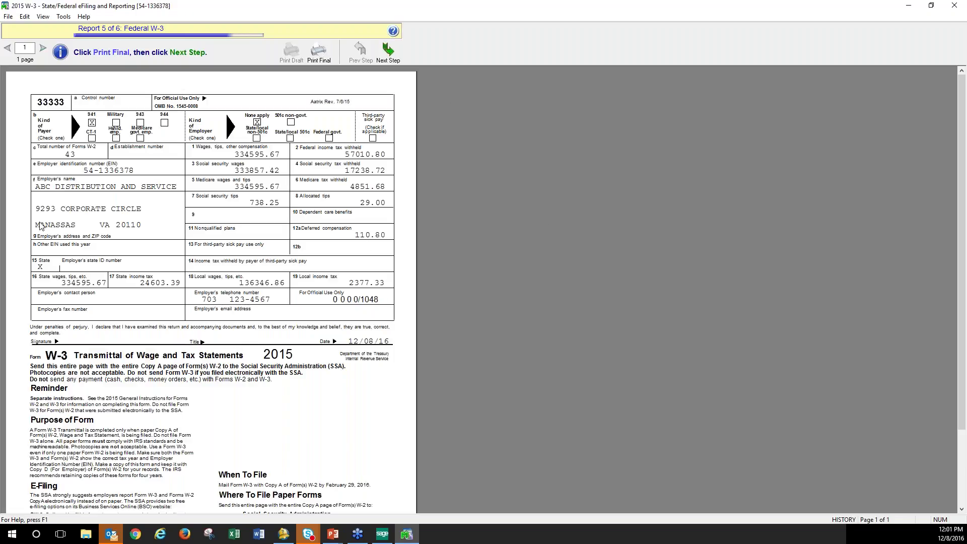
click(319, 50)
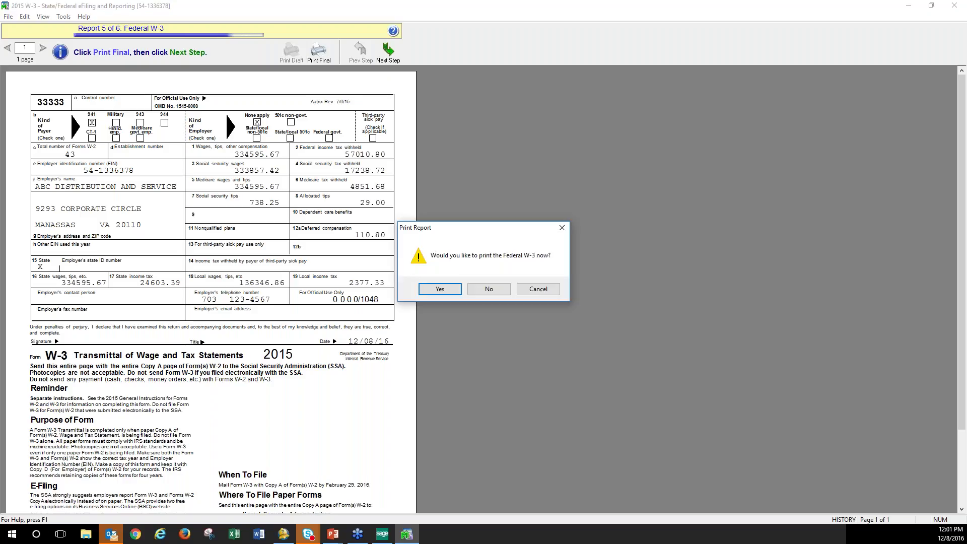
click(495, 291)
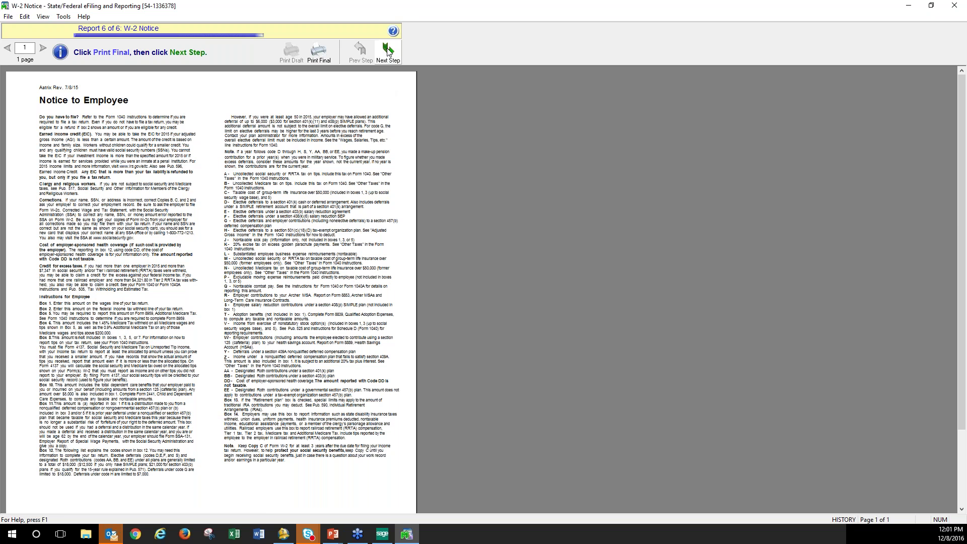
Decline printing the W-2 Notice, close the history file options, and show the Order Forms slide.
click(388, 54)
click(479, 288)
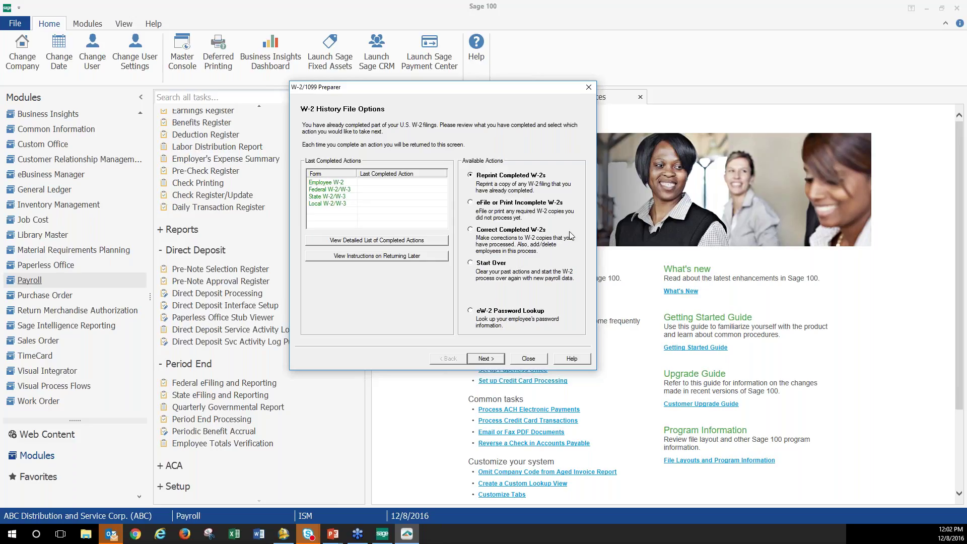
click(477, 232)
click(528, 358)
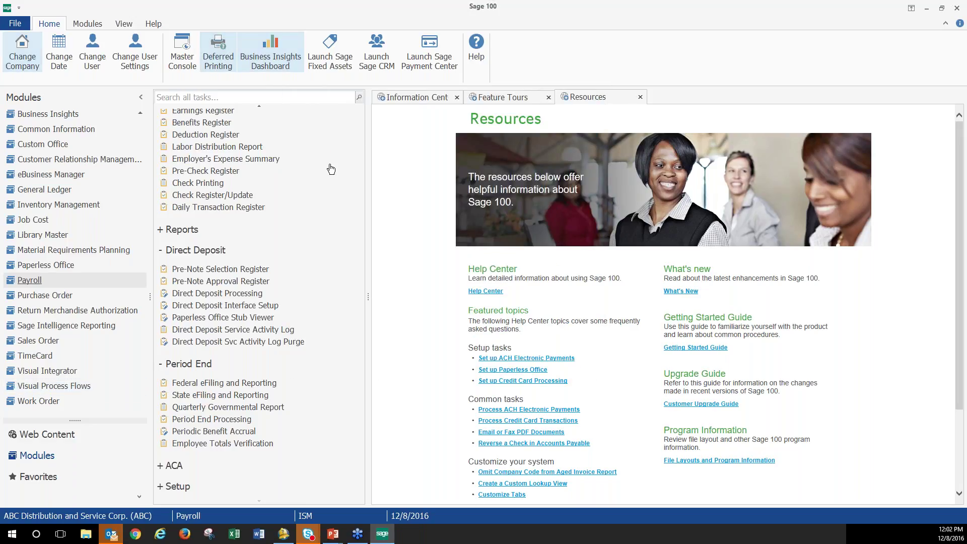
click(926, 8)
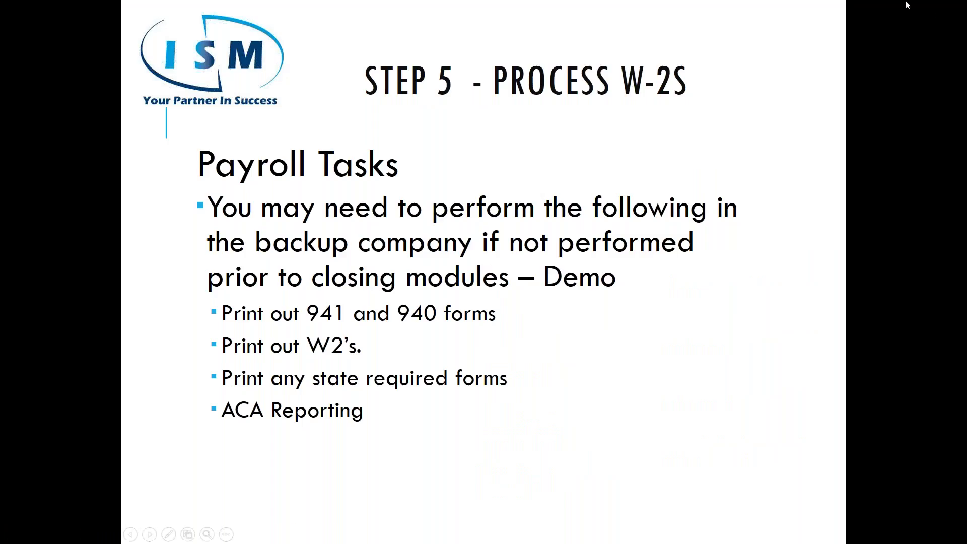
click(650, 322)
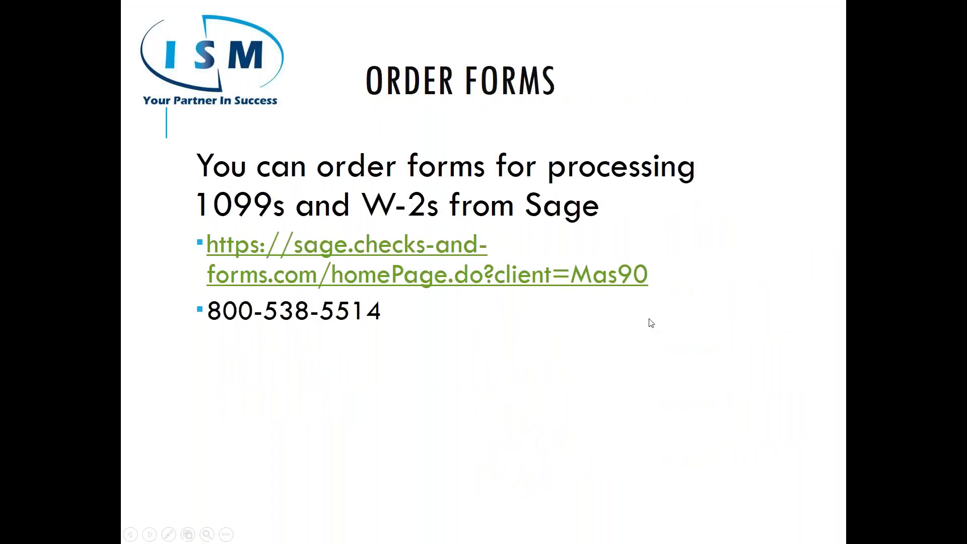